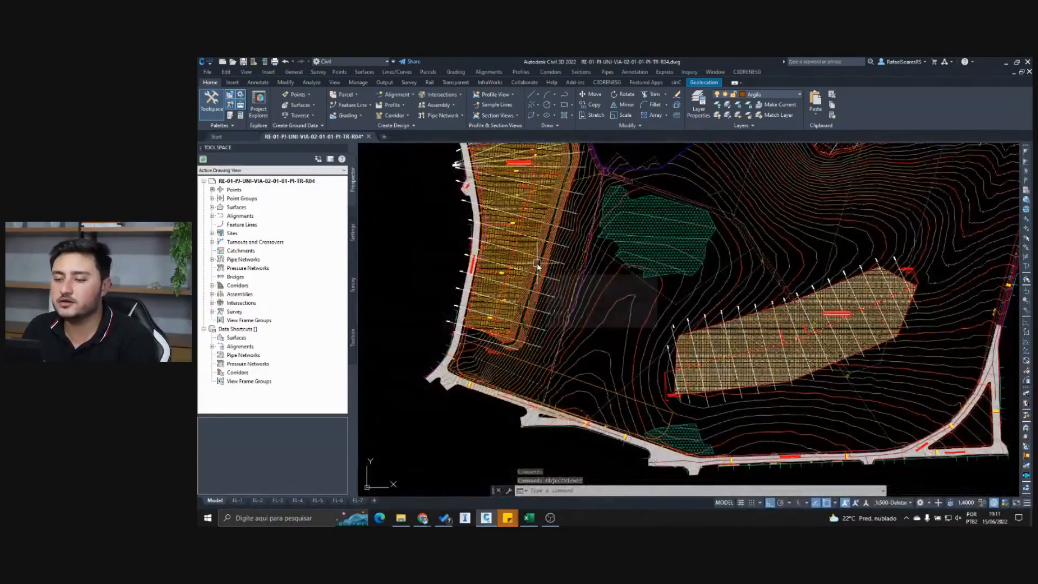
- Inspect the station 7+0.00 sample line and its labels across the elongated platform beside the western road
middle_click_drag(538, 265, 546, 374)
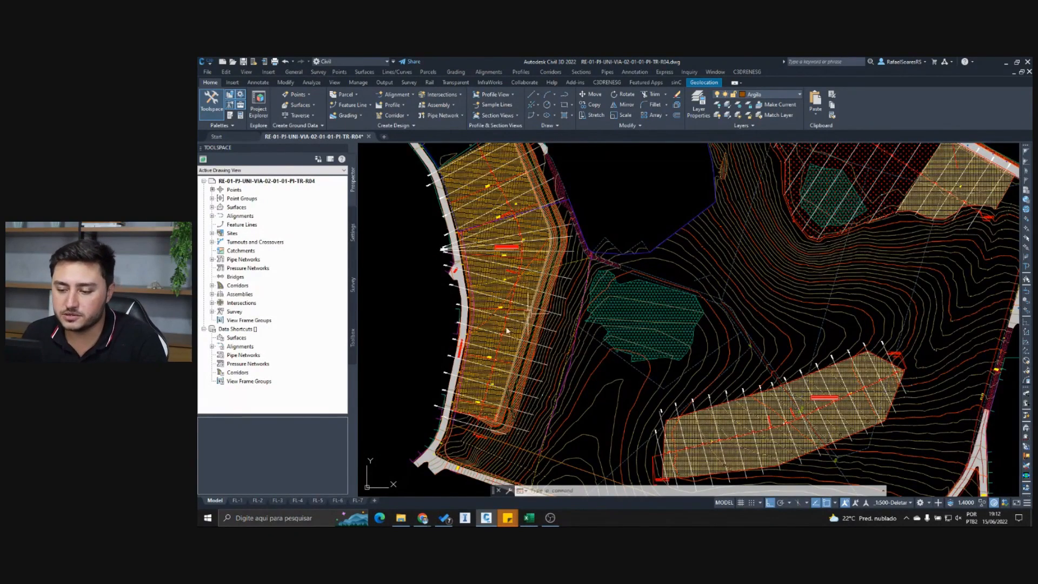
scroll(497, 331, "up", 8)
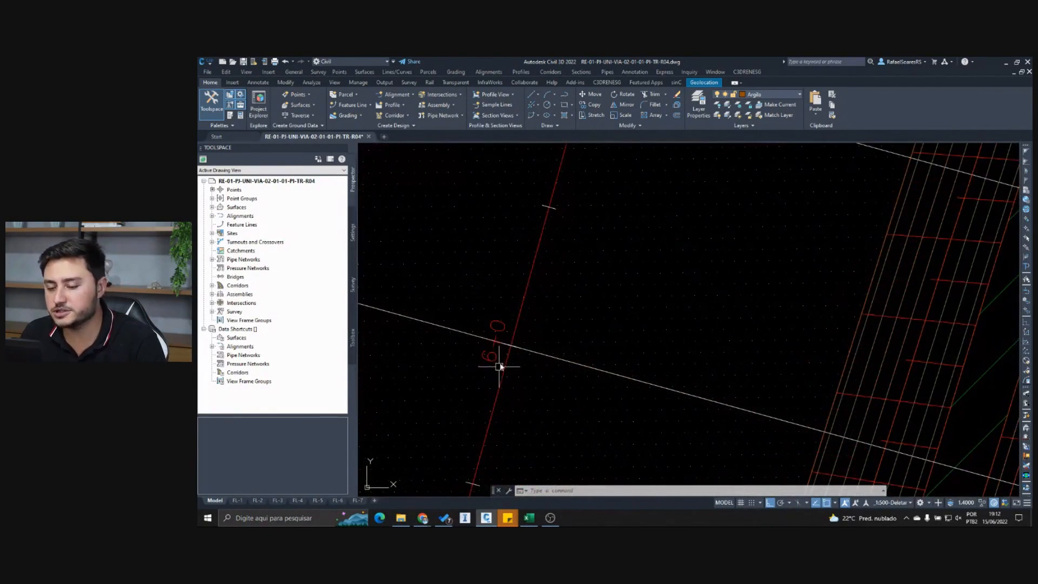
middle_click_drag(538, 231, 523, 360)
middle_click_drag(549, 238, 546, 330)
scroll(543, 307, "up", 2)
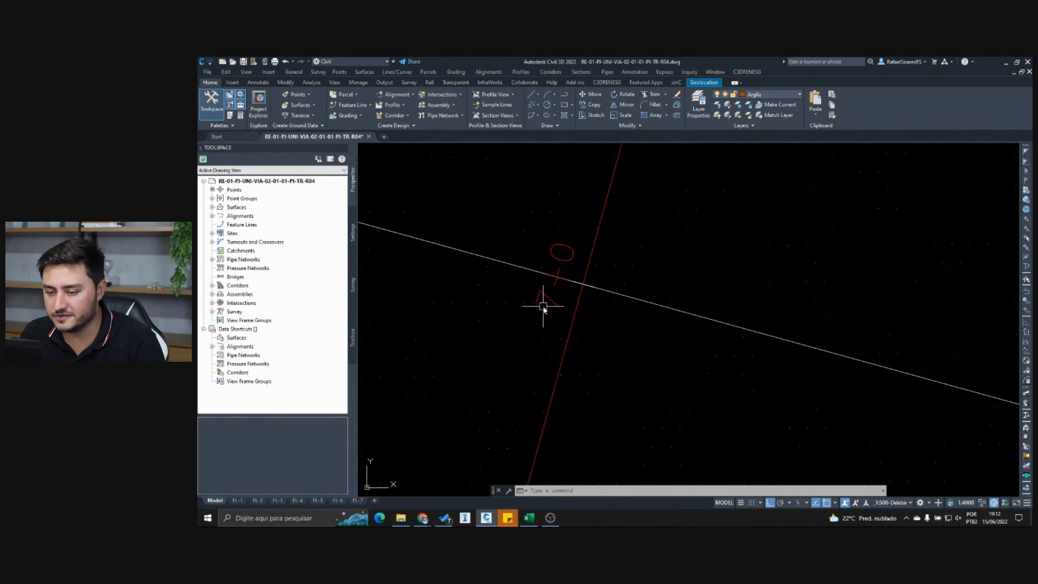
scroll(543, 292, "down", 3)
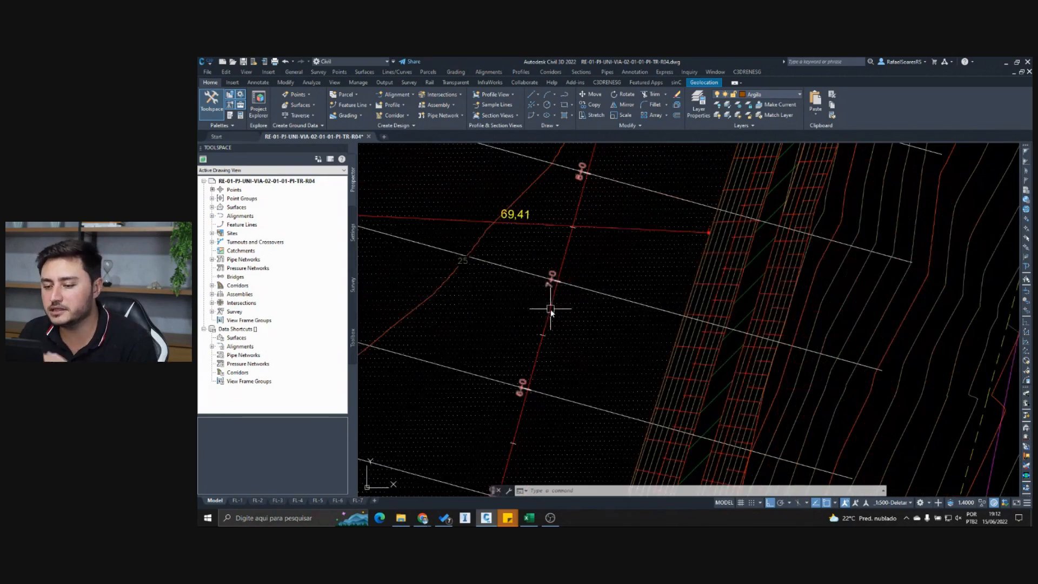
left_click(615, 298)
scroll(652, 273, "down", 3)
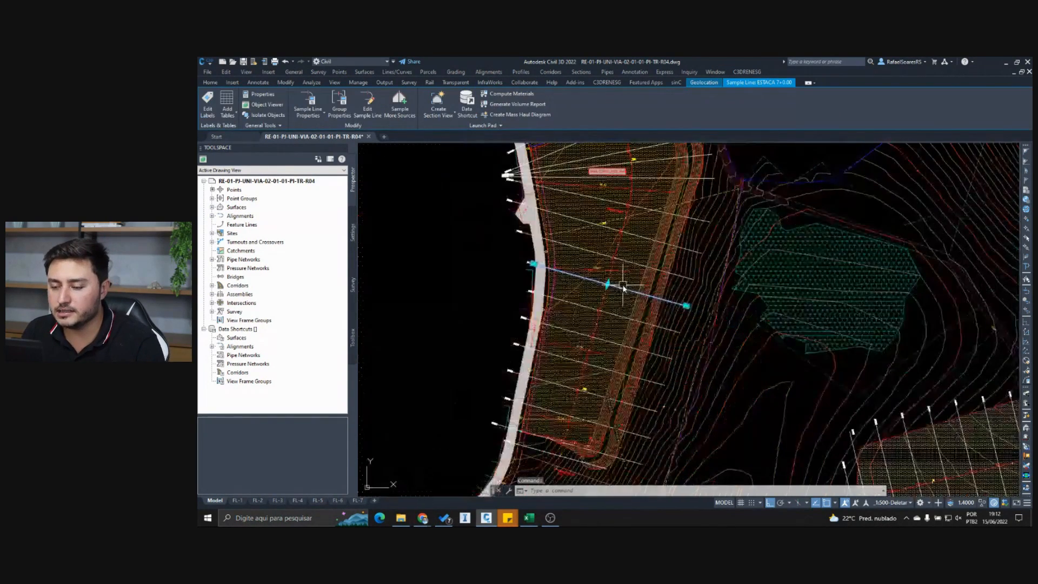
key("Escape")
scroll(506, 257, "up", 8)
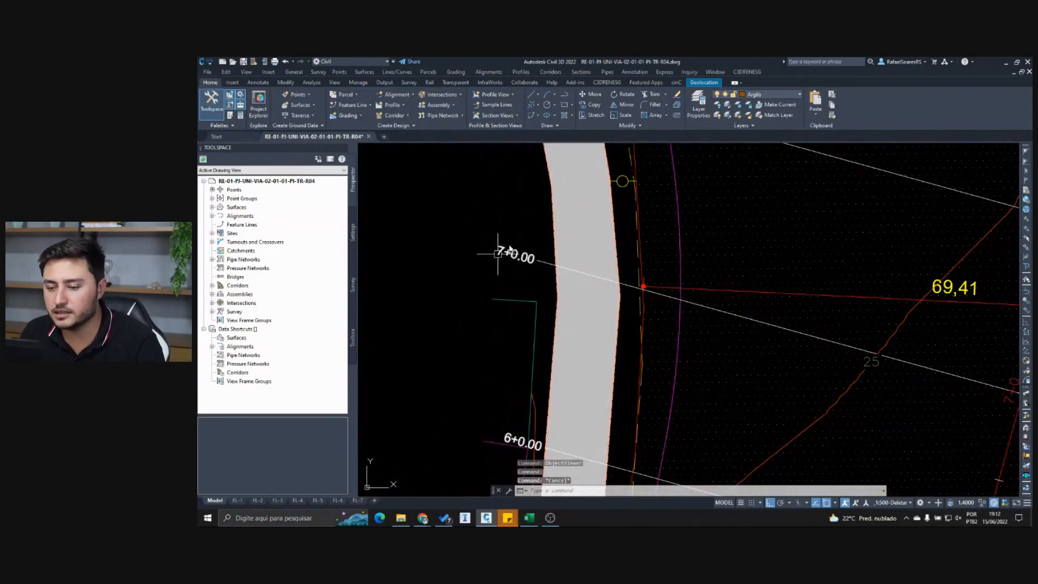
scroll(505, 286, "down", 5)
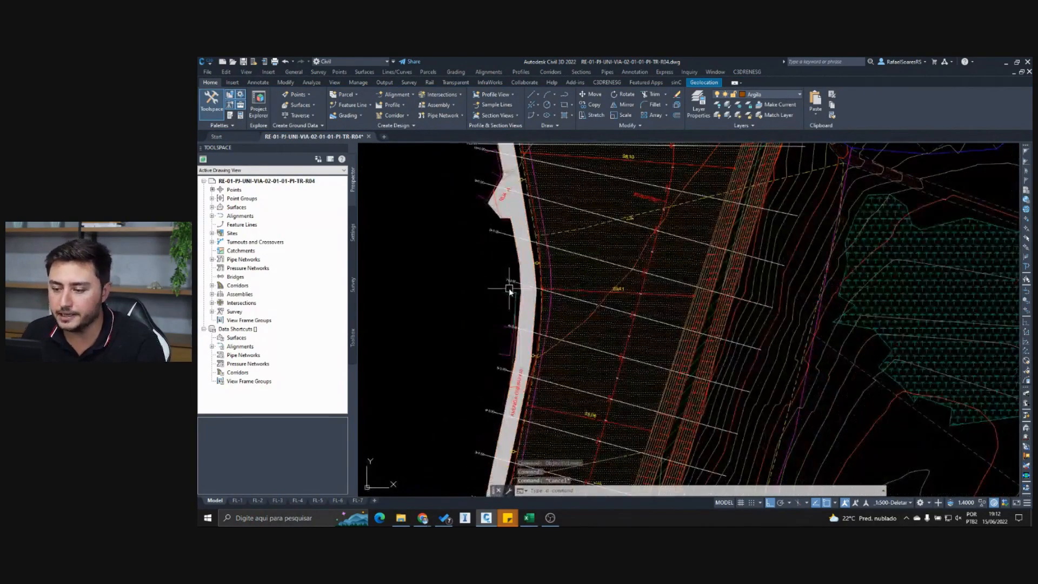
- Examine the benched slope along the platform's eastern edge and the FINAL surface contours around it
scroll(729, 313, "up", 6)
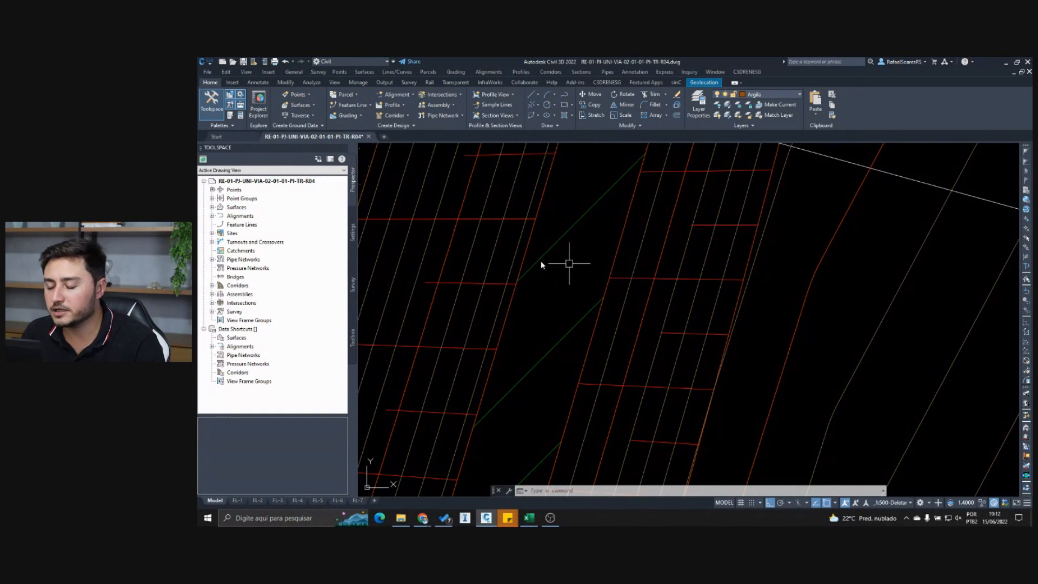
scroll(621, 276, "down", 3)
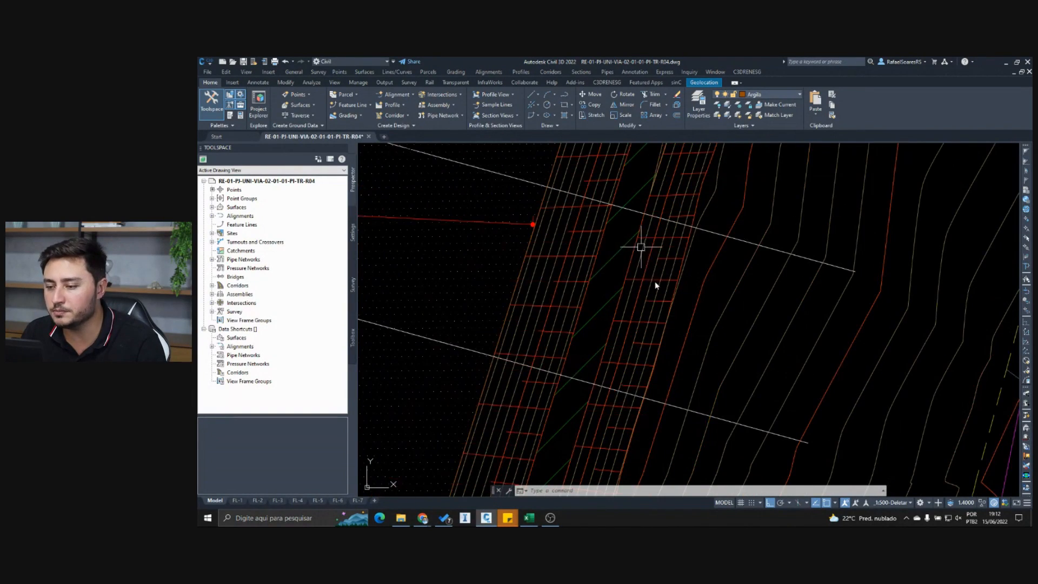
scroll(652, 284, "up", 1)
scroll(650, 288, "down", 6)
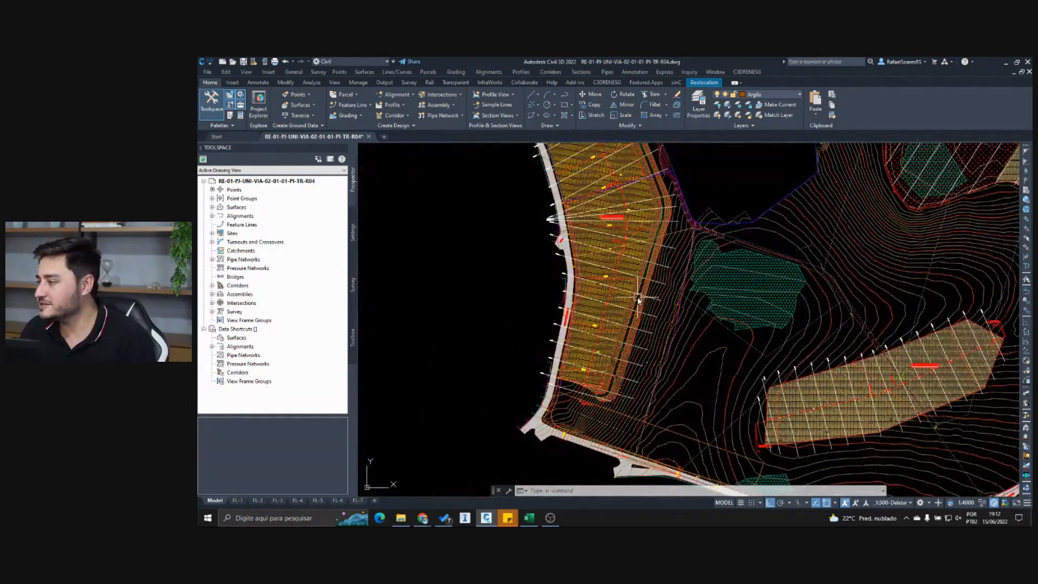
scroll(641, 306, "down", 4)
scroll(552, 362, "up", 2)
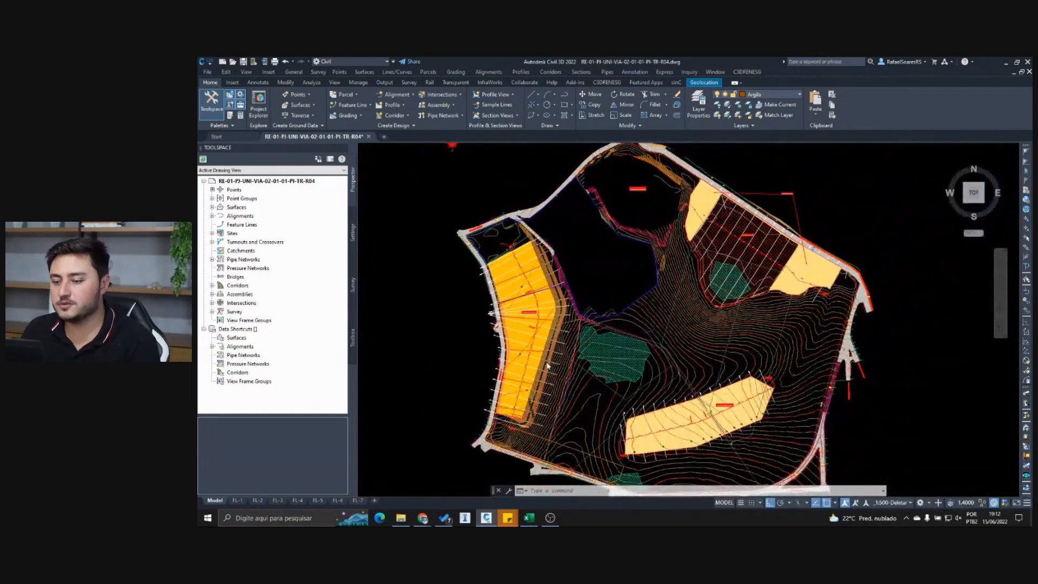
scroll(547, 363, "up", 4)
mouse_move(547, 366)
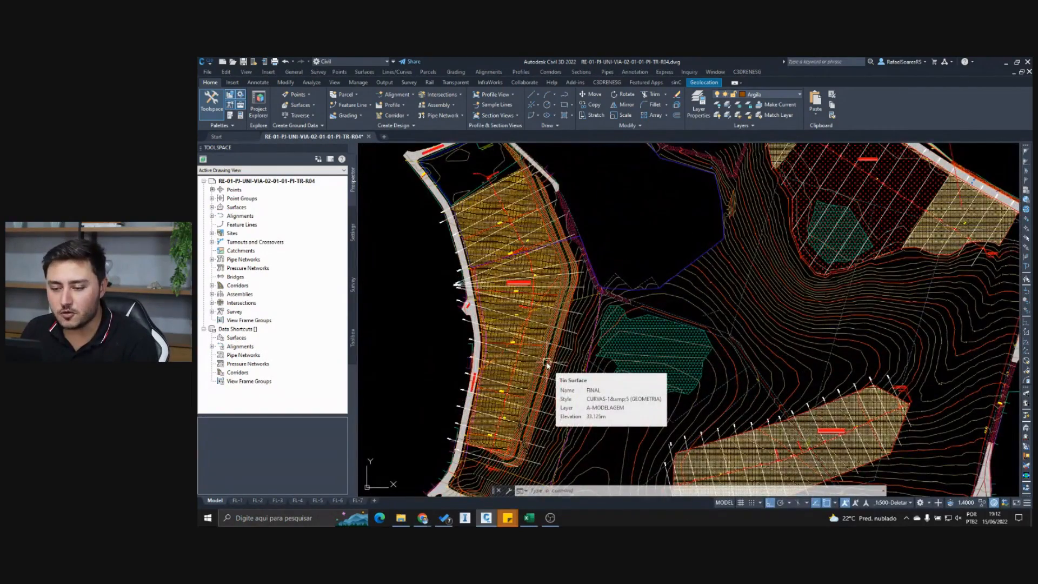
scroll(547, 366, "up", 3)
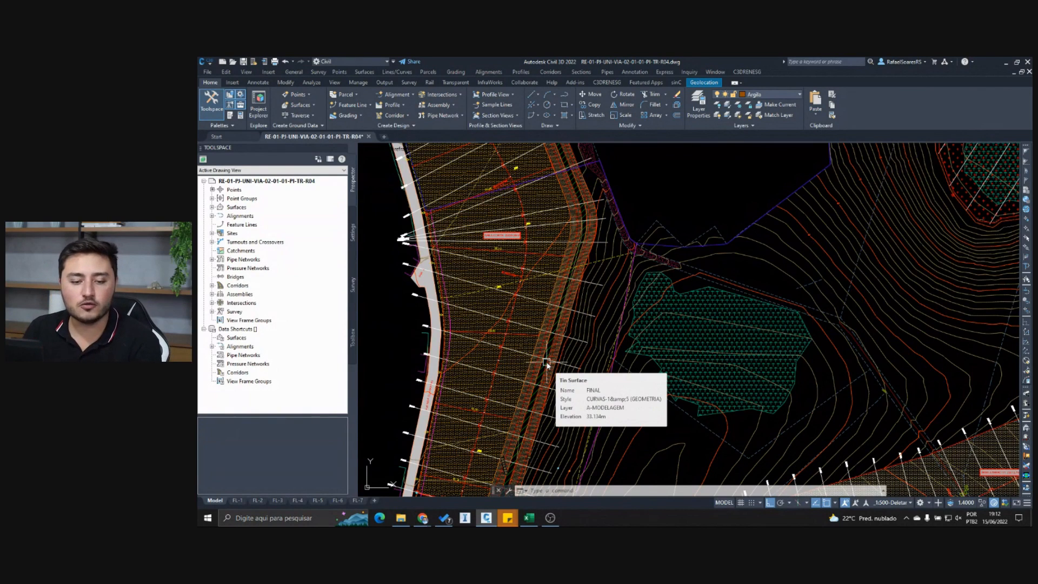
scroll(595, 243, "down", 10)
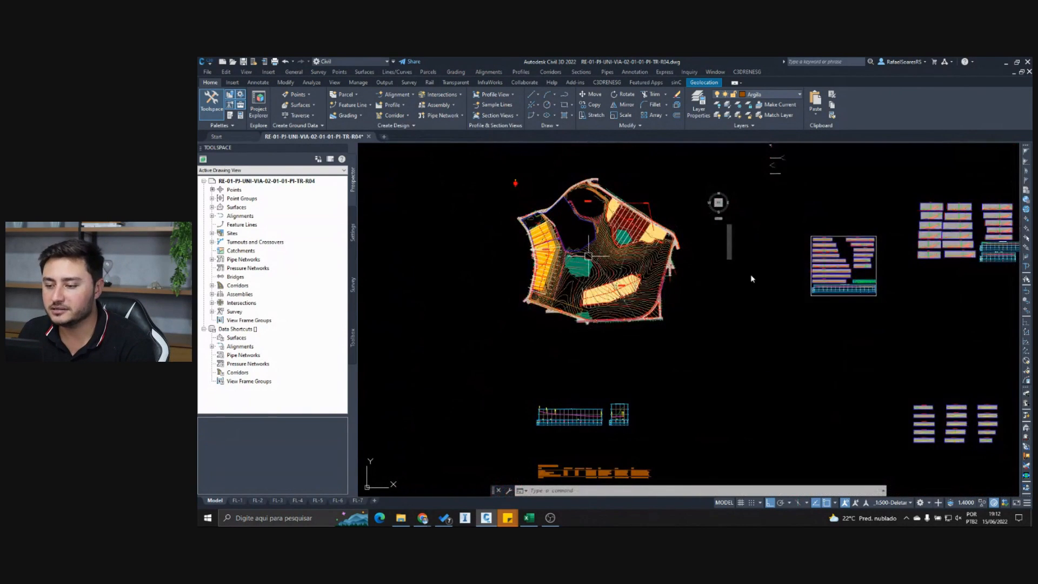
middle_click_drag(826, 299, 764, 273)
scroll(745, 273, "down", 2)
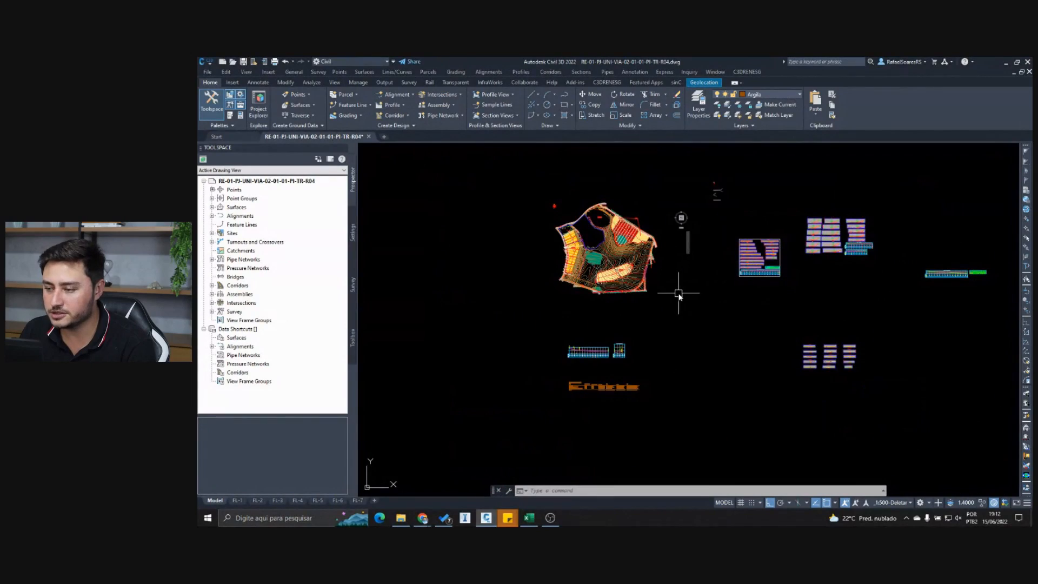
scroll(570, 262, "up", 2)
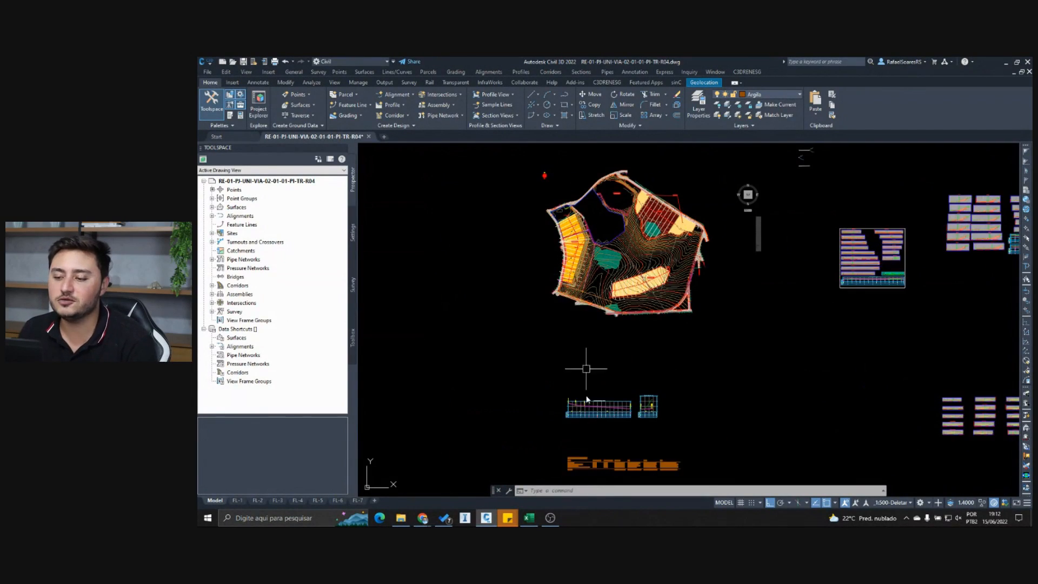
scroll(574, 259, "up", 7)
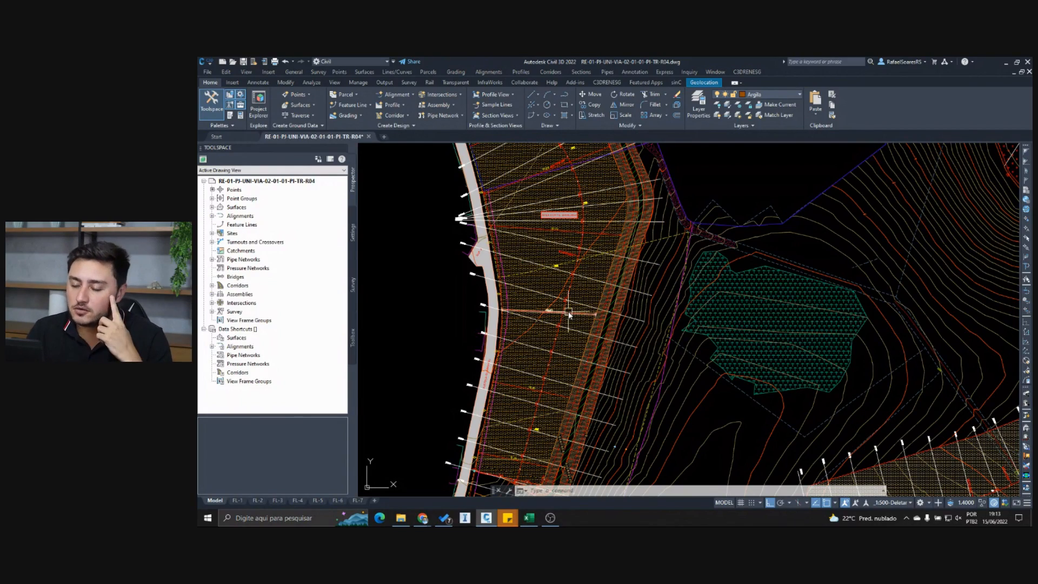
scroll(569, 314, "down", 3)
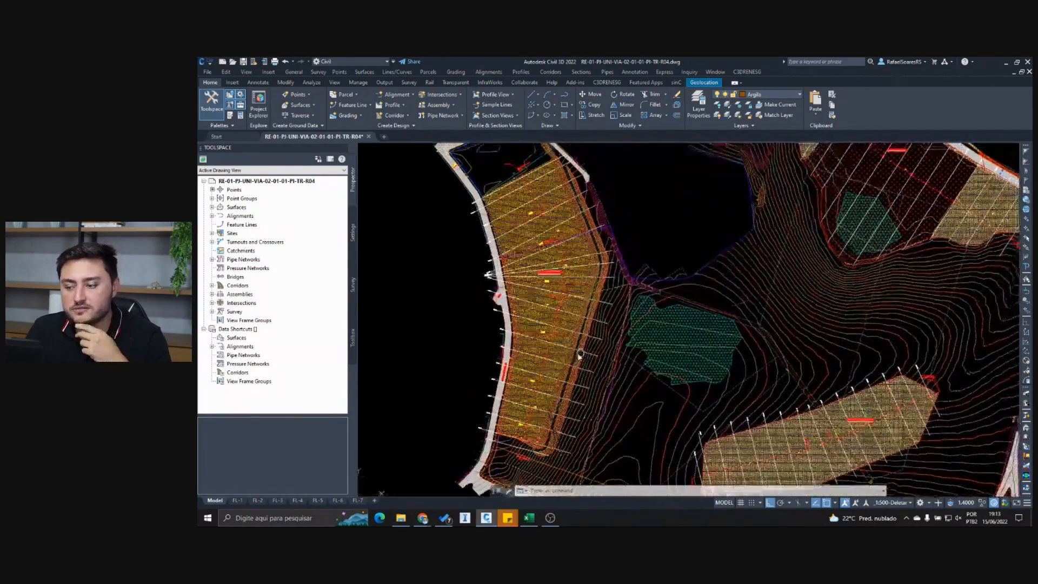
mouse_move(578, 356)
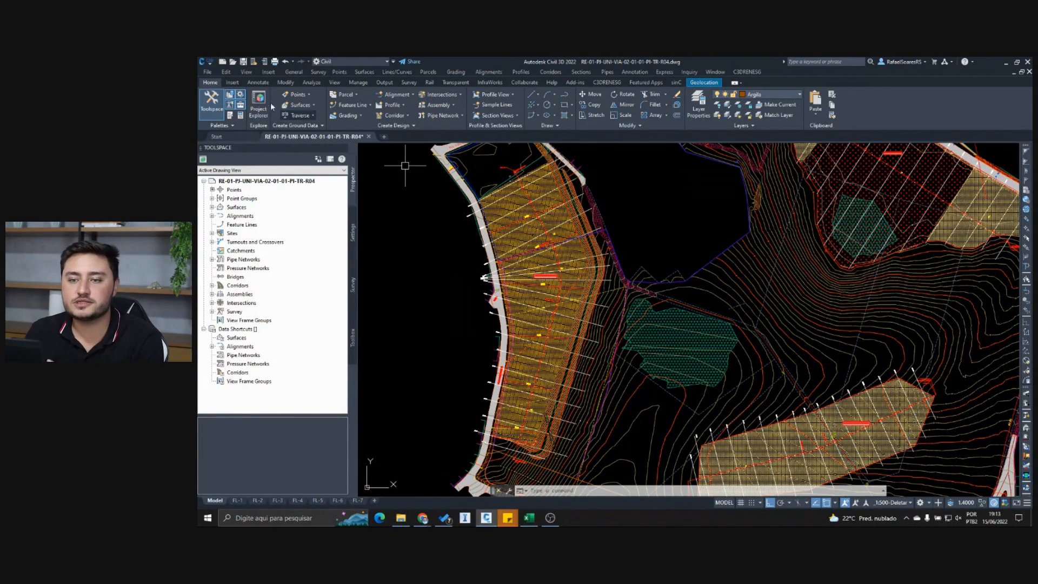
- Review the available AutoCAD export formats for the drawing without exporting it
left_click(207, 71)
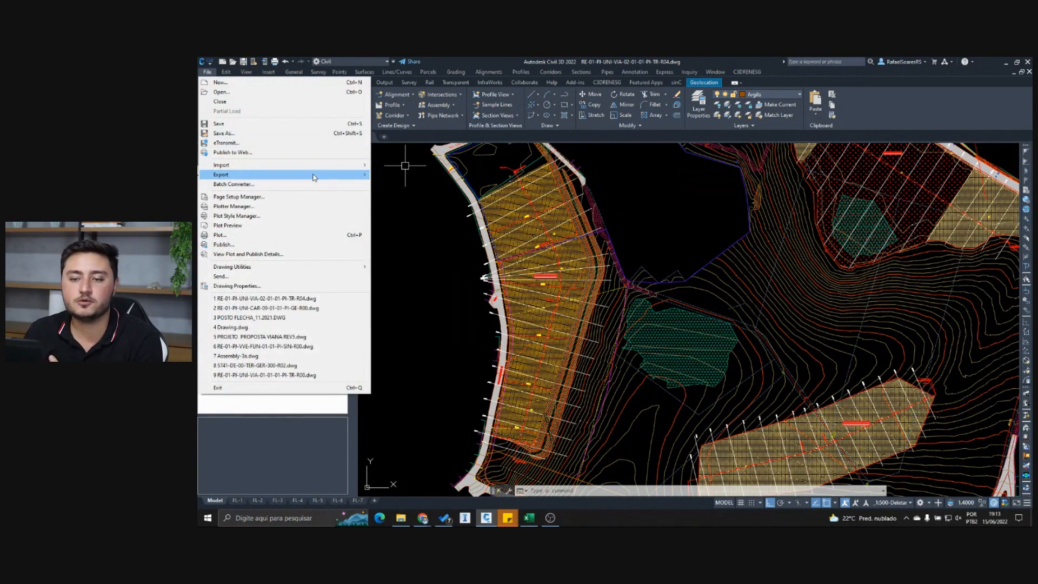
mouse_move(319, 174)
mouse_move(451, 177)
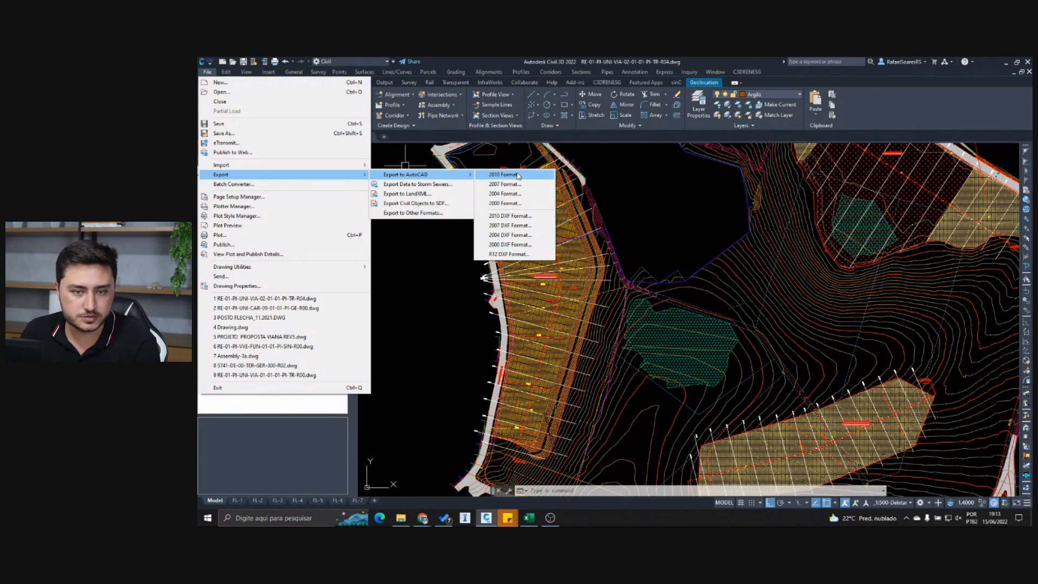
left_click(418, 297)
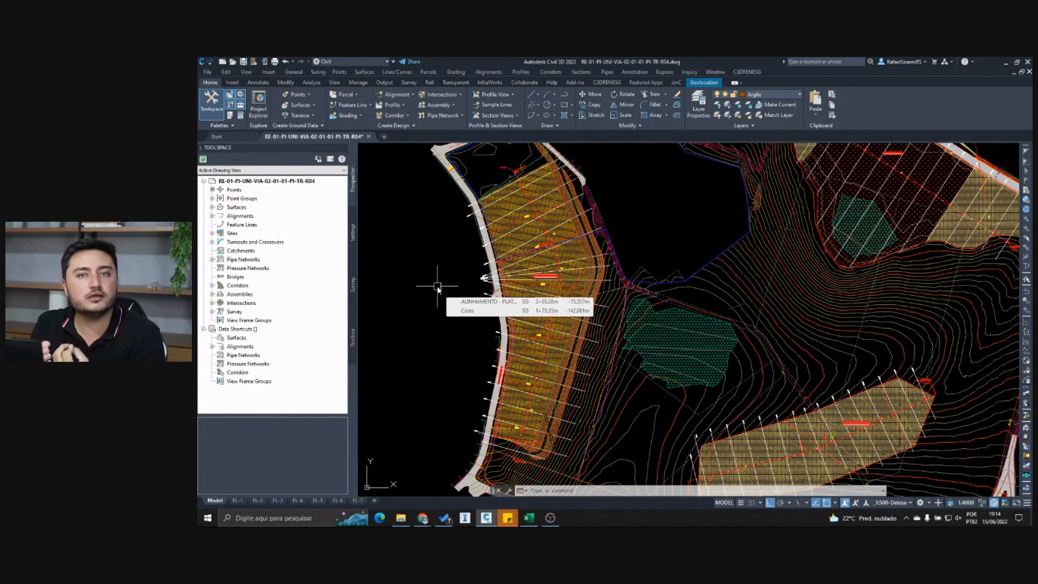
scroll(427, 286, "down", 2)
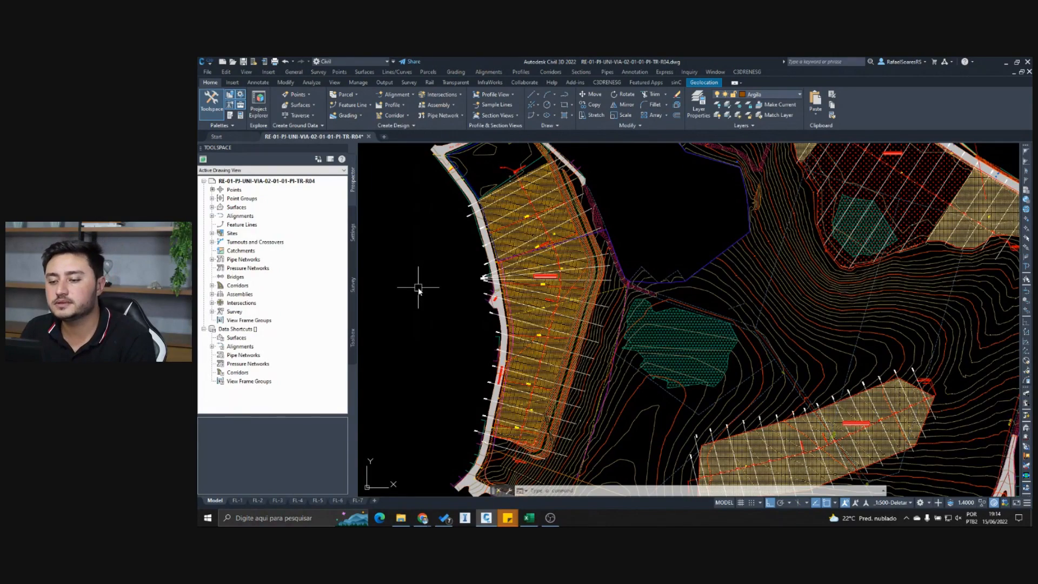
scroll(417, 288, "down", 3)
scroll(418, 289, "up", 3)
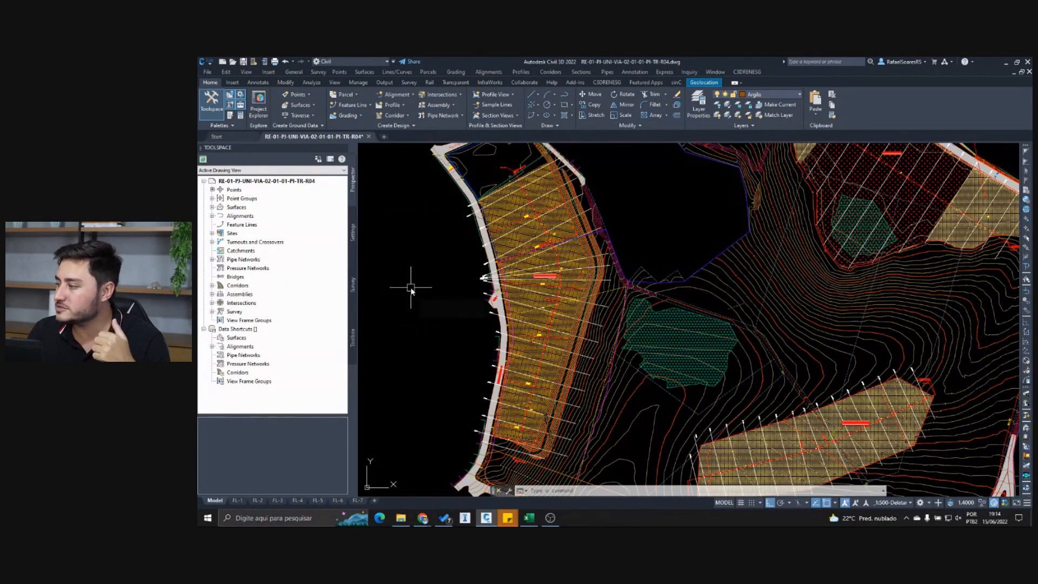
mouse_move(411, 291)
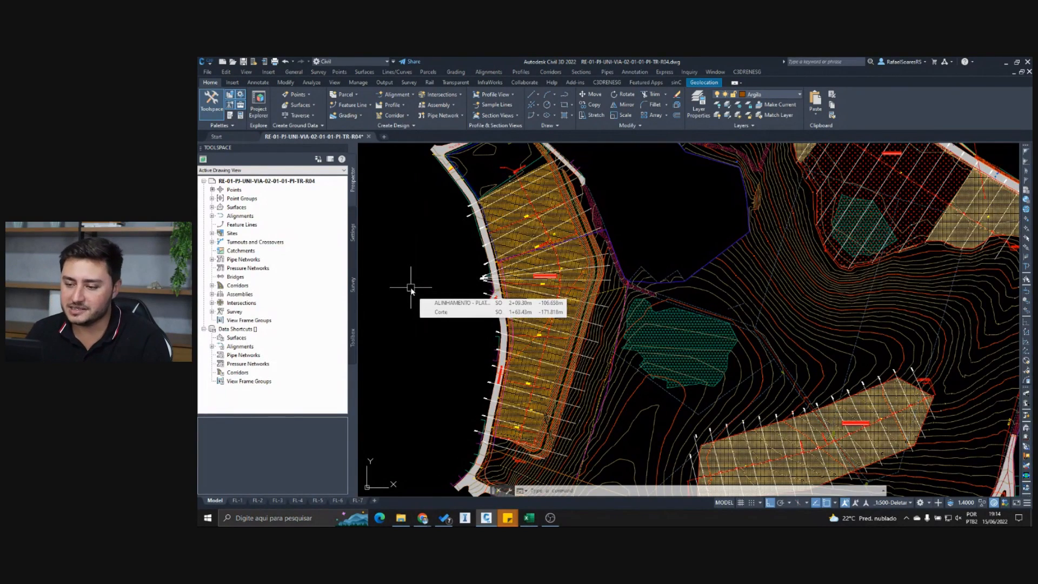
- Locate the cut cross-section for station 9+0.00 among the section views beside the site plan
scroll(428, 259, "down", 2)
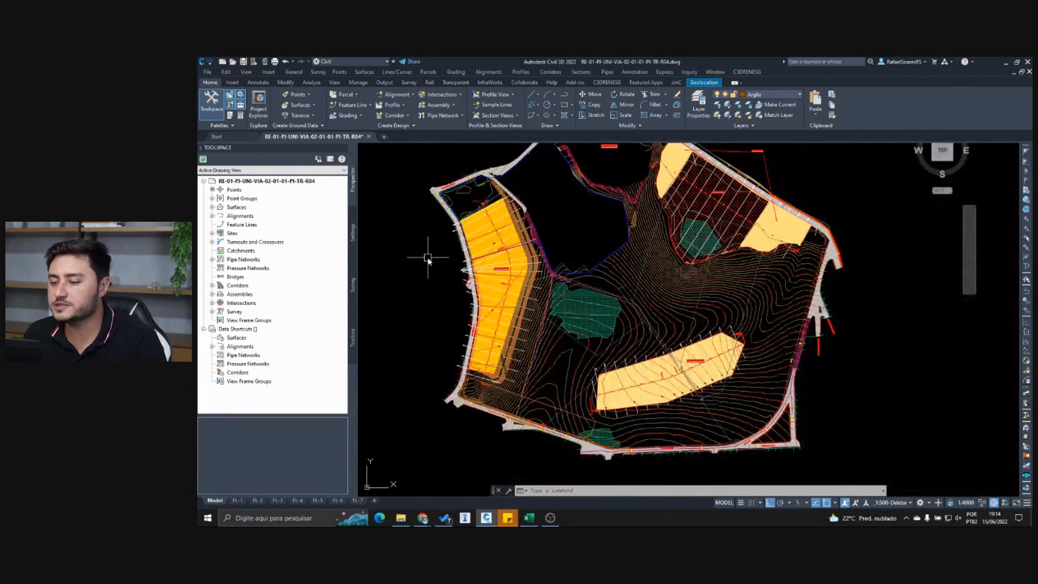
scroll(429, 265, "down", 5)
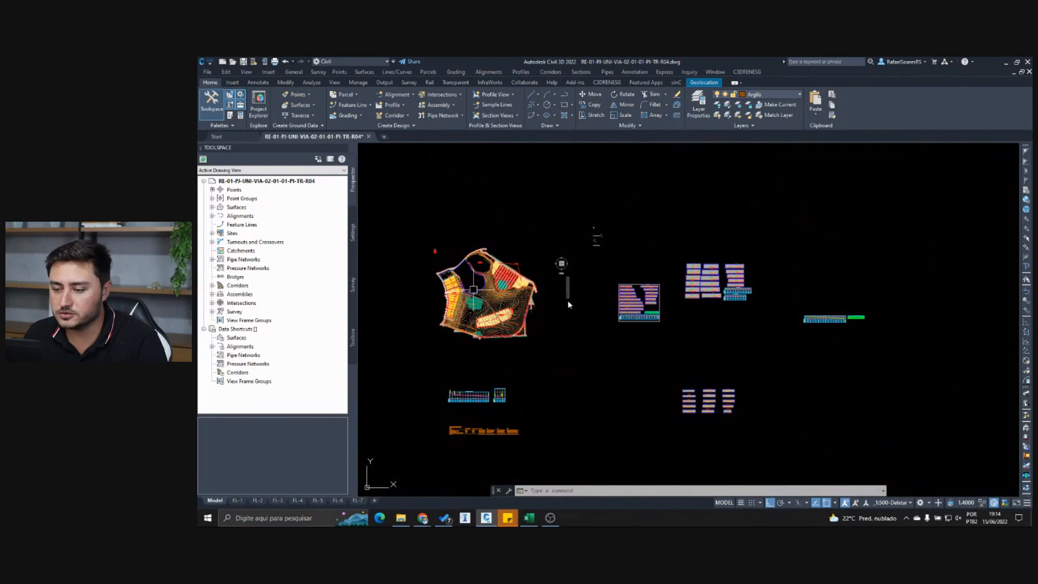
middle_click_drag(613, 319, 616, 352)
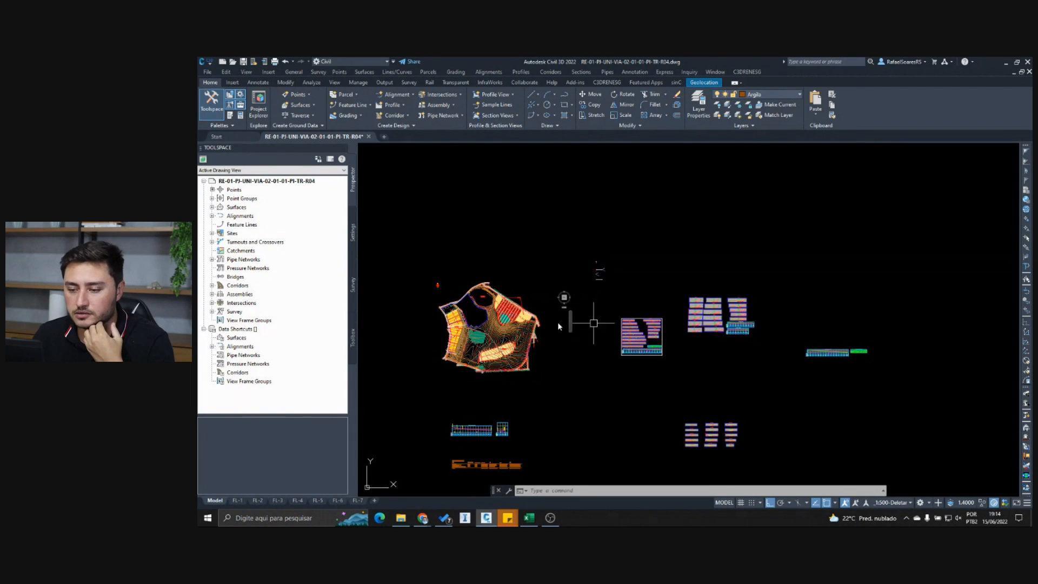
scroll(702, 332, "up", 10)
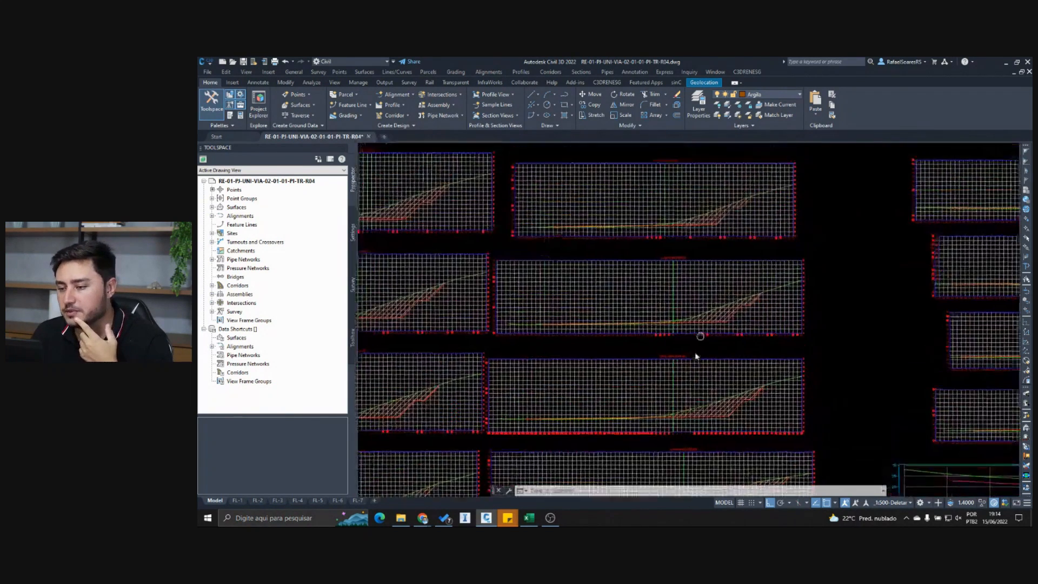
scroll(698, 338, "up", 3)
scroll(689, 397, "up", 3)
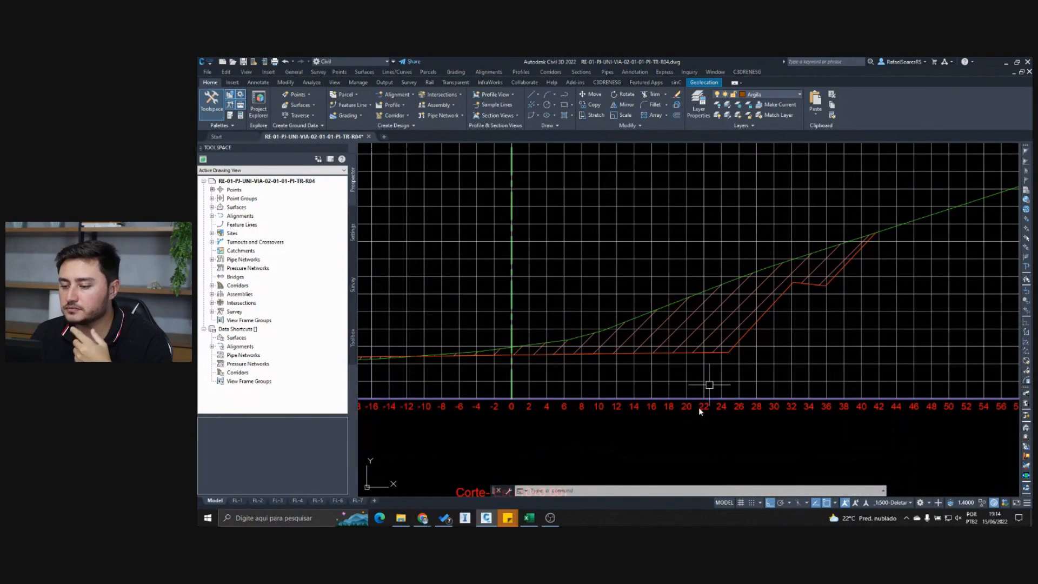
scroll(637, 438, "up", 2)
middle_click_drag(683, 400, 654, 390)
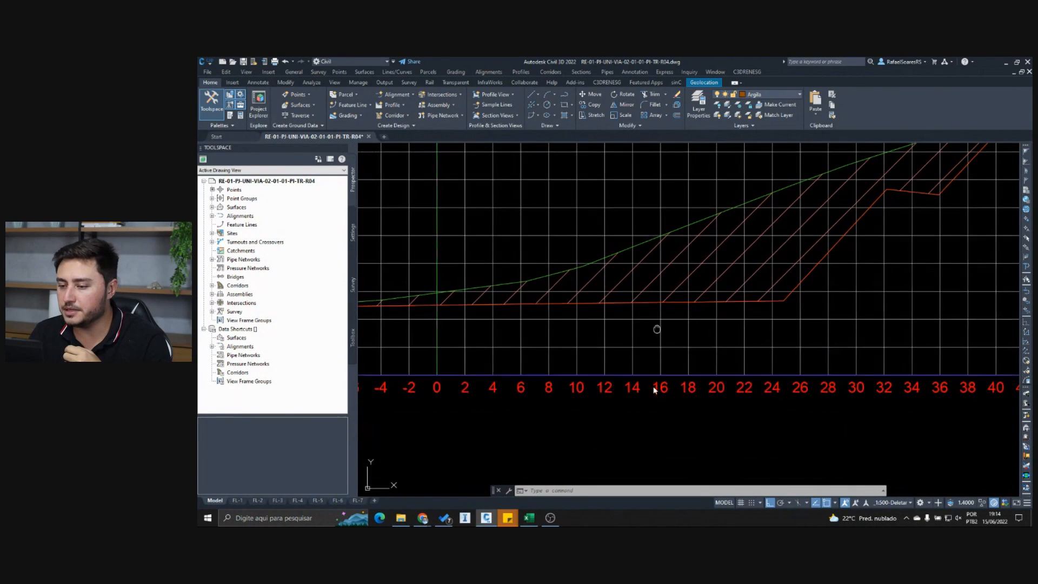
- Inspect the PROJETO section line and the hatched cut area in the station 9+0.00 cross-section
left_click(545, 363)
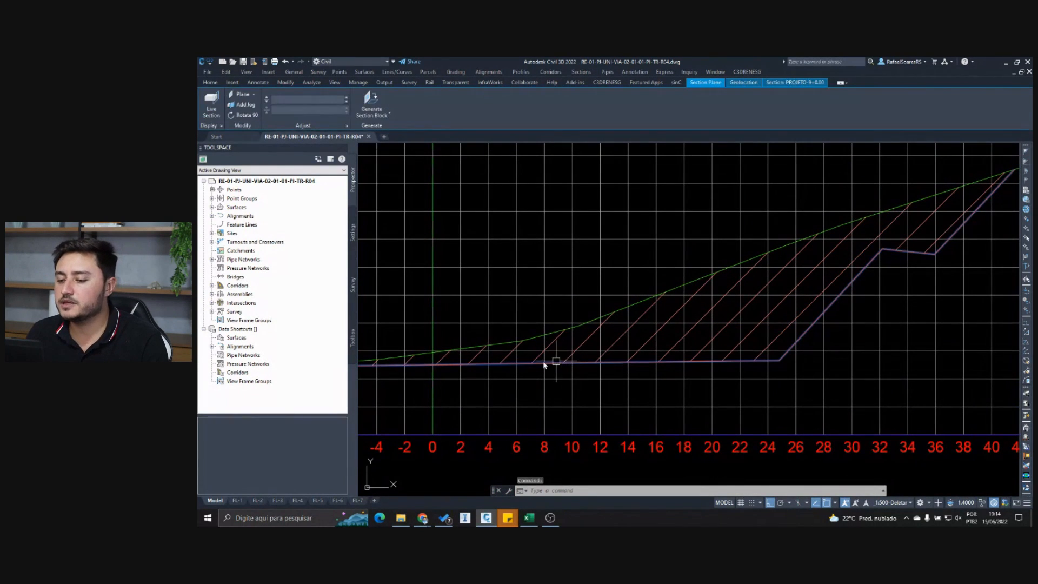
left_click(631, 367)
key("Escape")
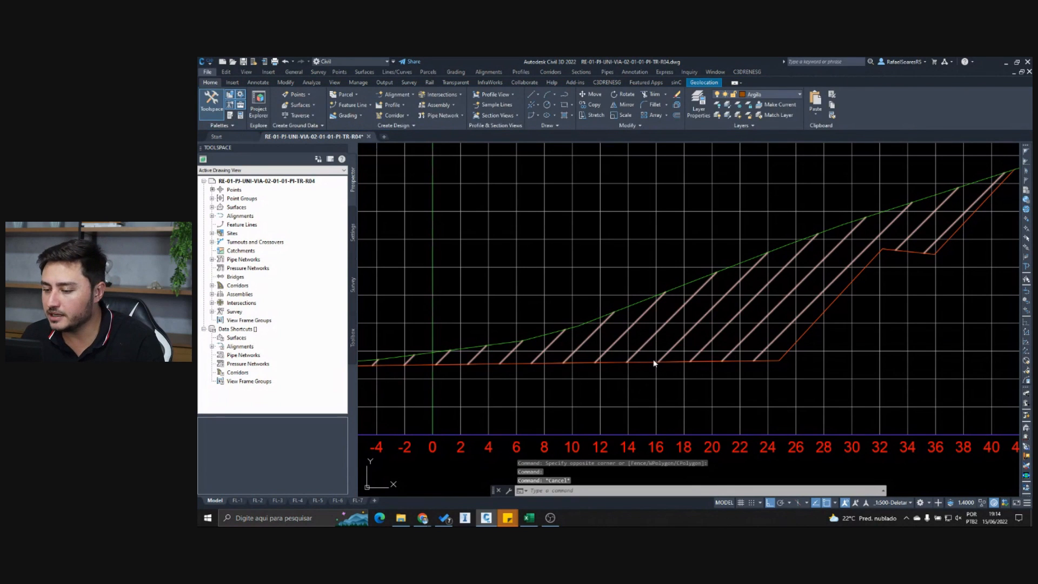
left_click(646, 366)
key("Escape")
scroll(647, 366, "down", 2)
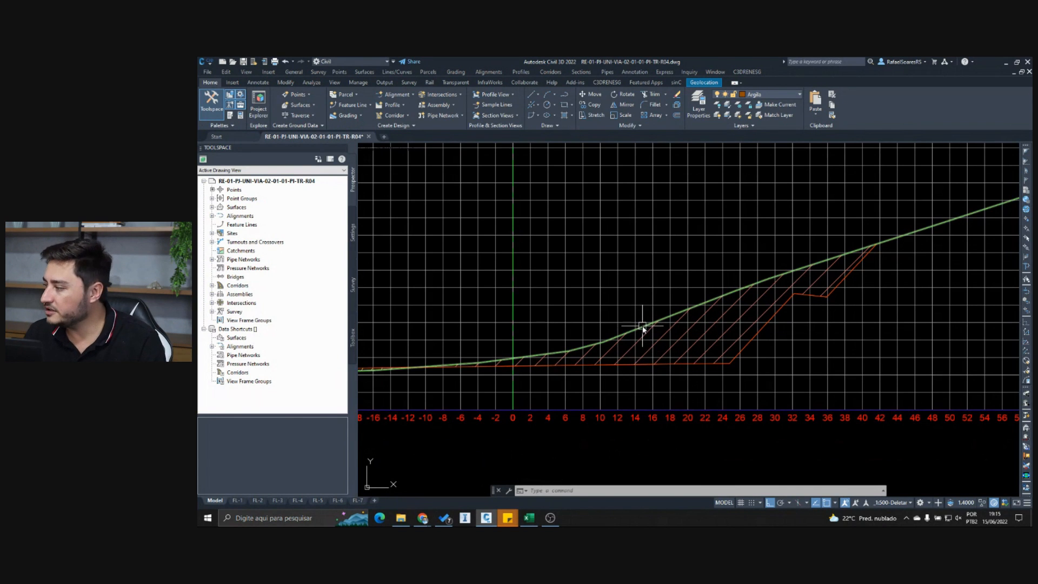
scroll(642, 328, "down", 5)
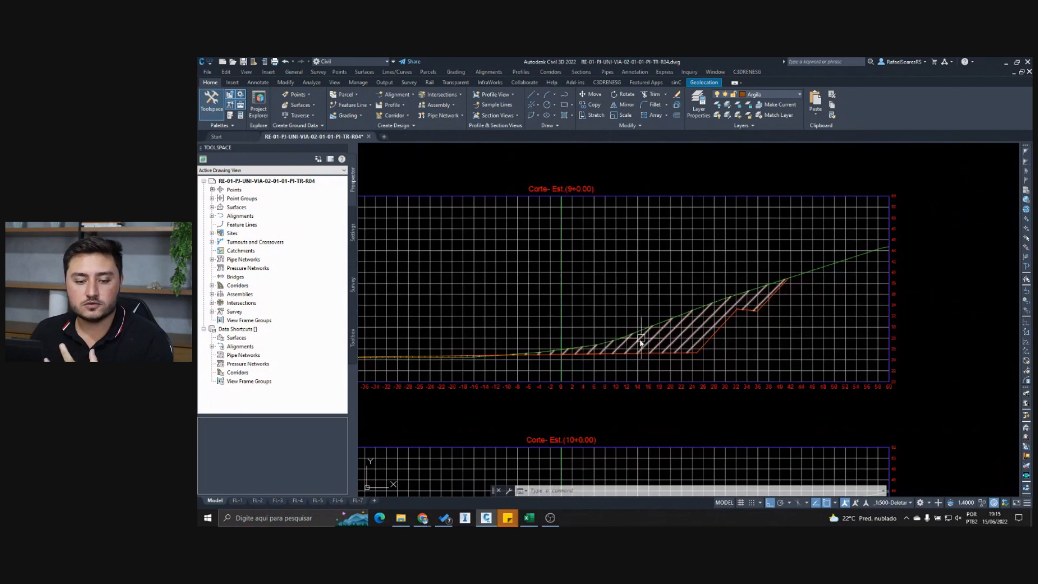
- Examine the hatched cut area of the station 9+0.00 cross-section together with the neighbouring section views
scroll(640, 343, "down", 2)
scroll(660, 385, "up", 3)
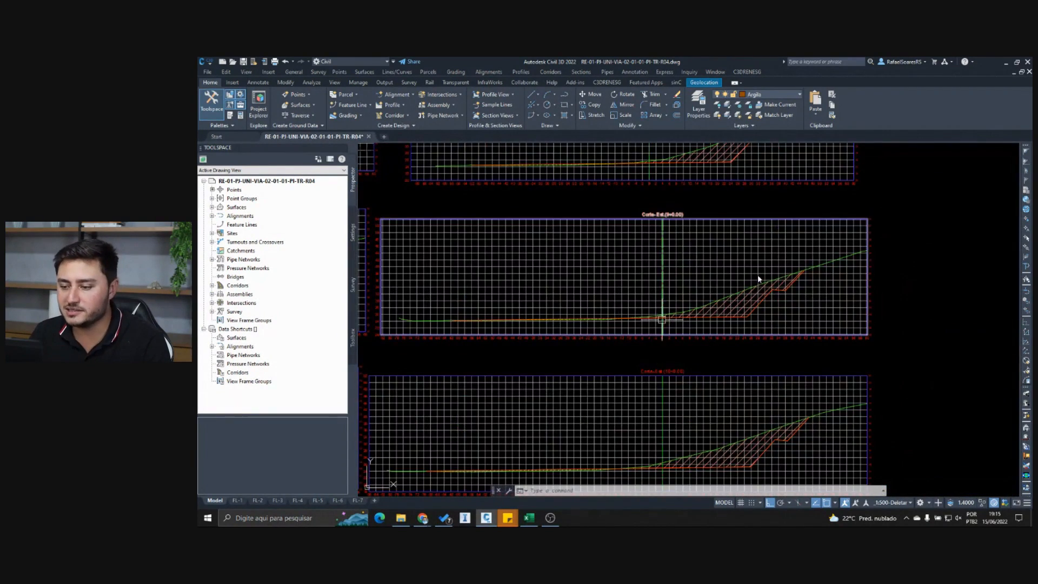
scroll(760, 272, "up", 2)
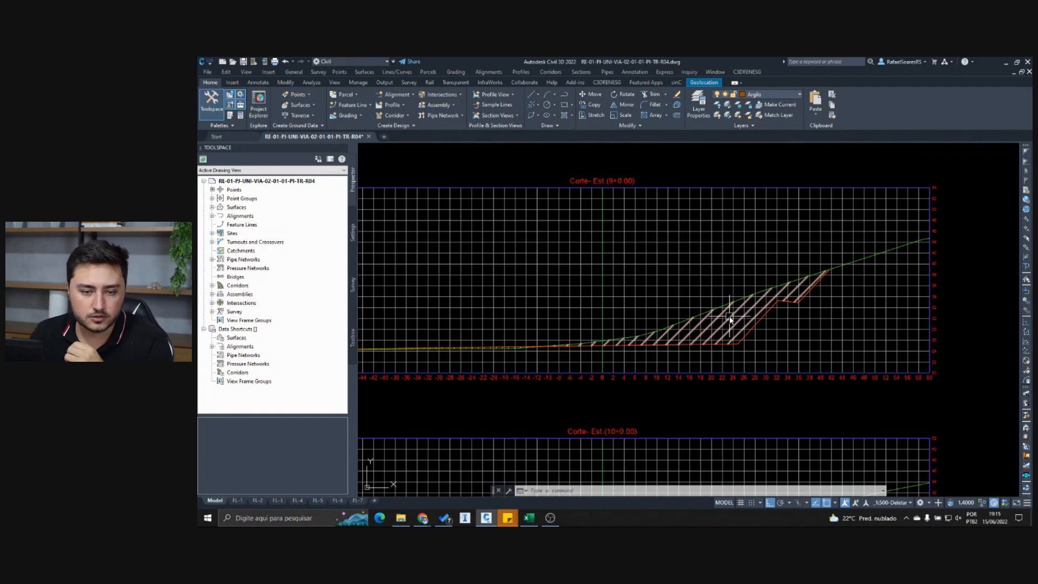
mouse_move(730, 319)
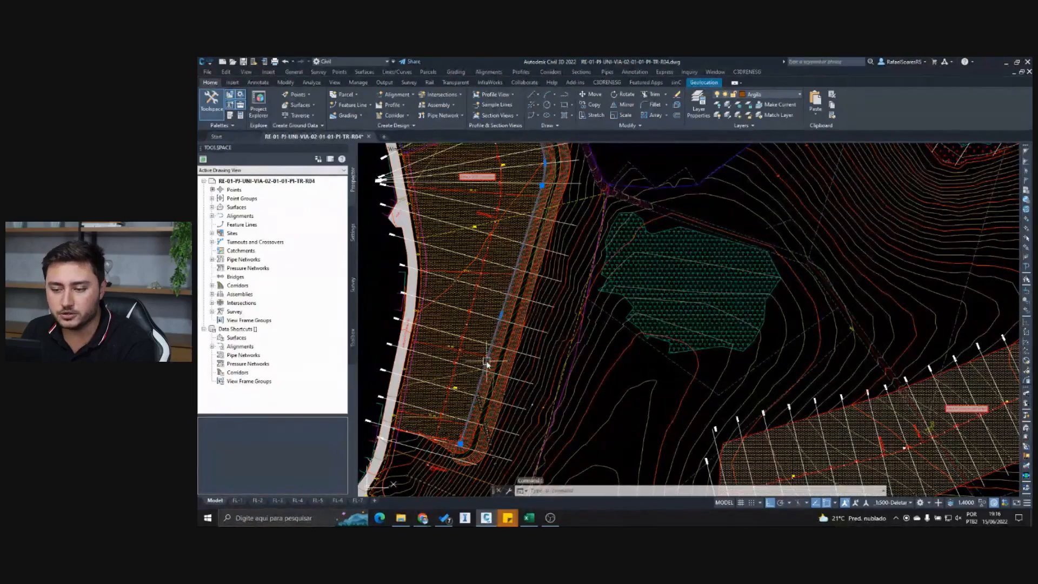
- Inspect the selected edge line along the platform's eastern side in the site plan and clear the selection
scroll(571, 404, "down", 1)
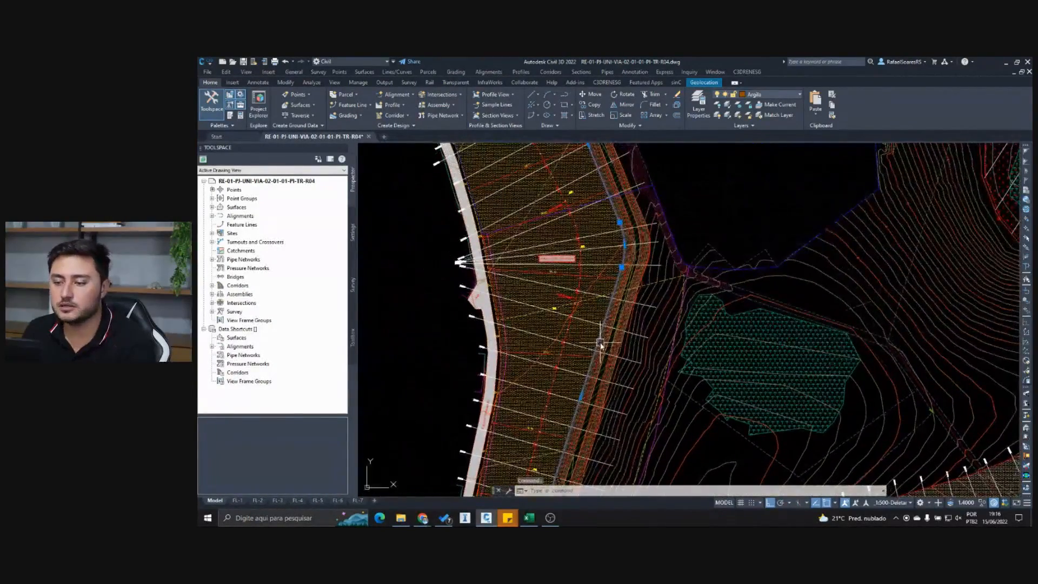
scroll(586, 326, "down", 2)
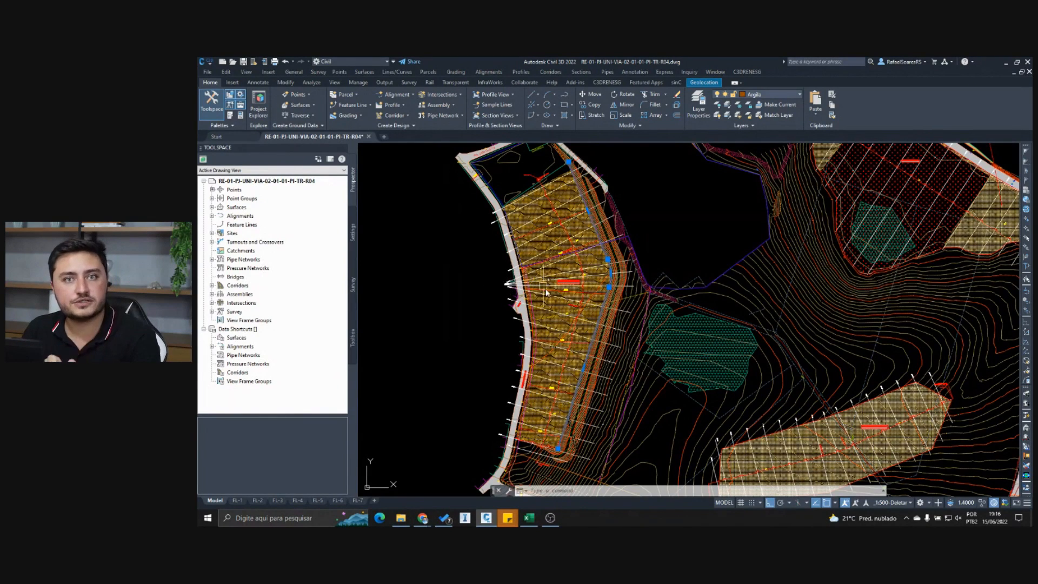
left_click(609, 273)
mouse_move(613, 279)
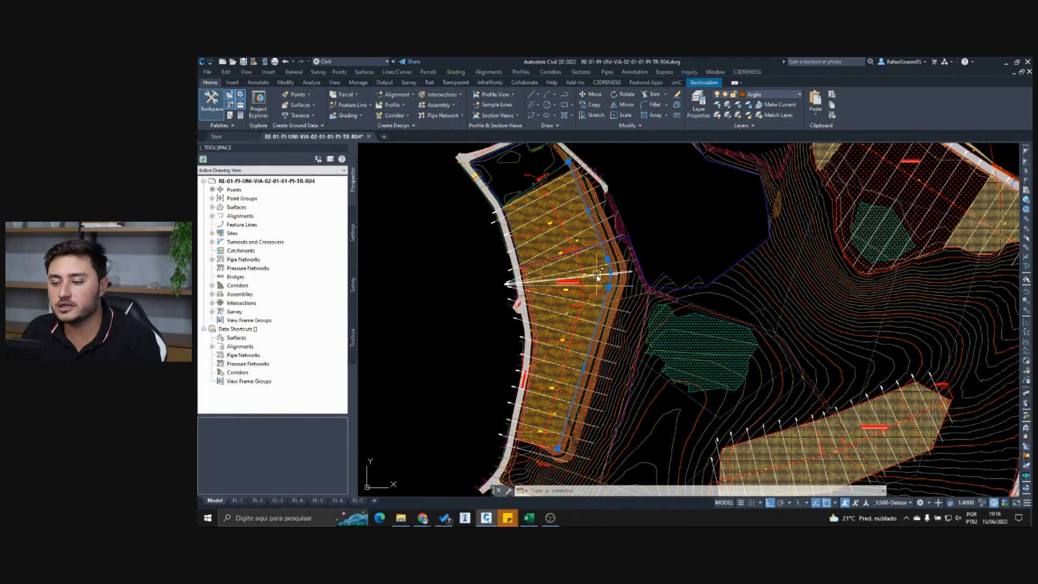
scroll(603, 285, "up", 3)
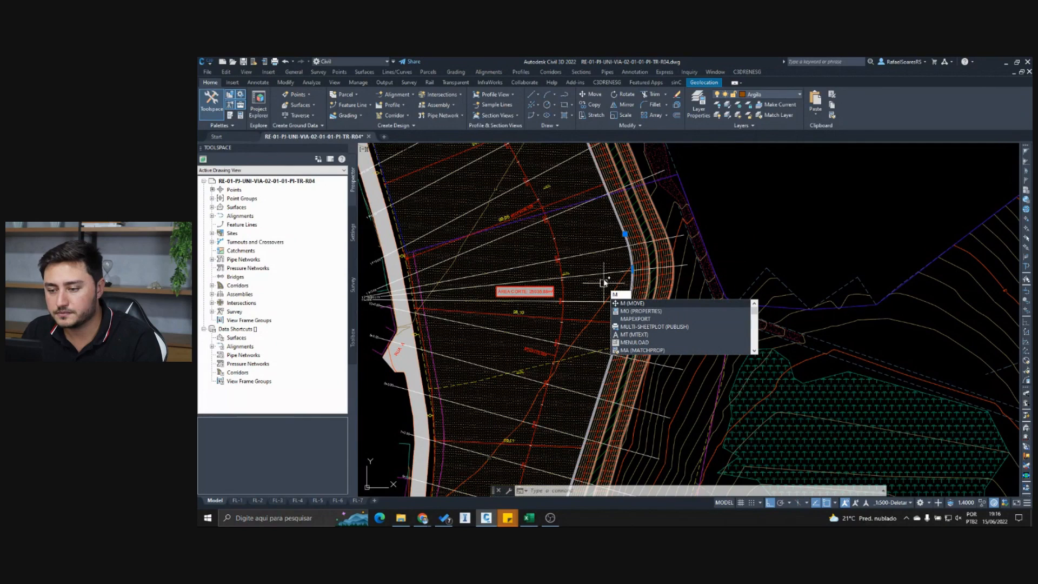
type("c")
key("Escape")
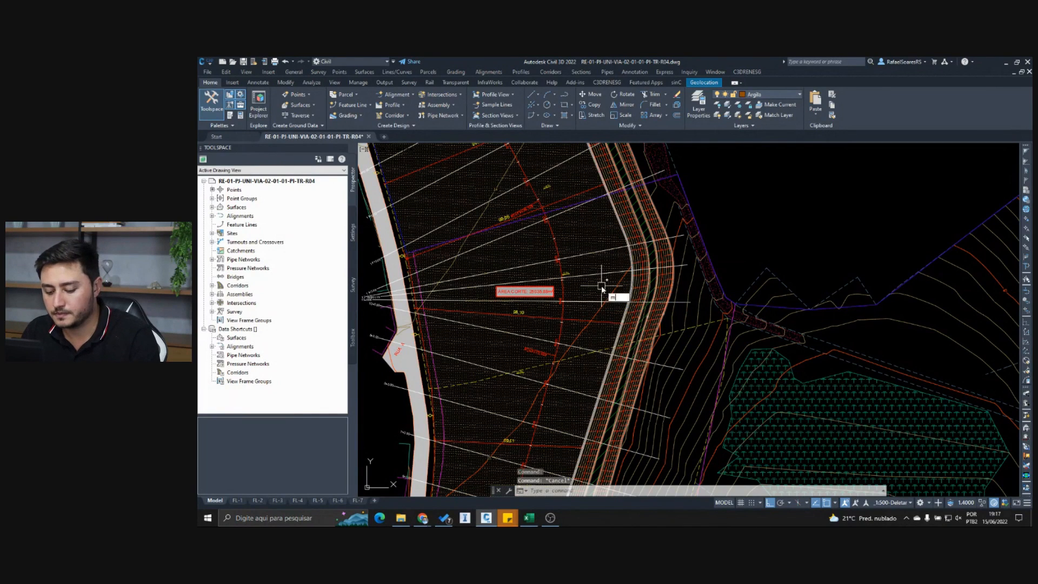
- Move the platform's eastern edge line a short distance southwest into the platform, with object snap and ortho turned off
type("m")
key("Return")
left_click(630, 294)
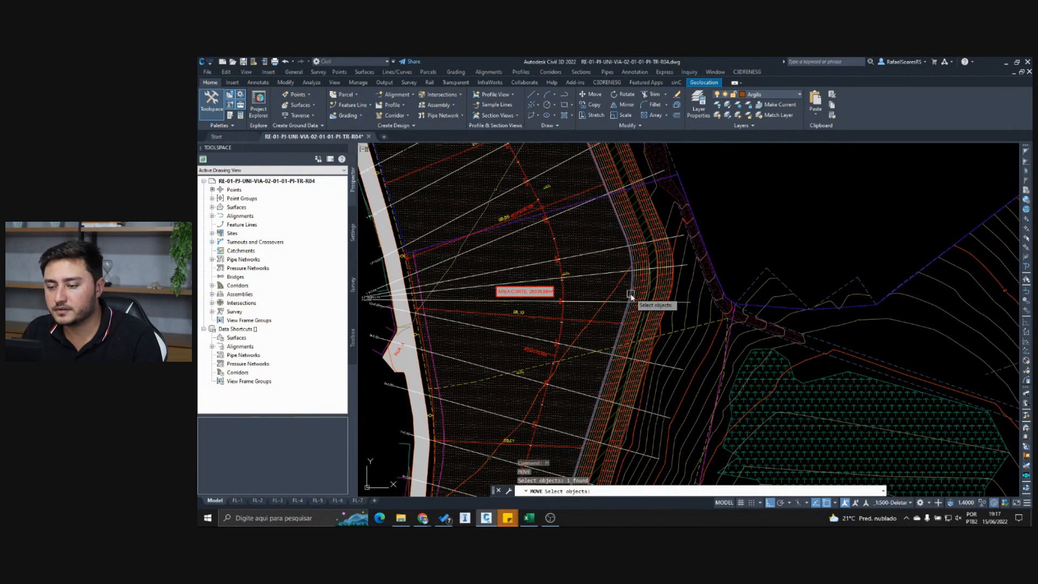
key("Return")
scroll(618, 293, "down", 2)
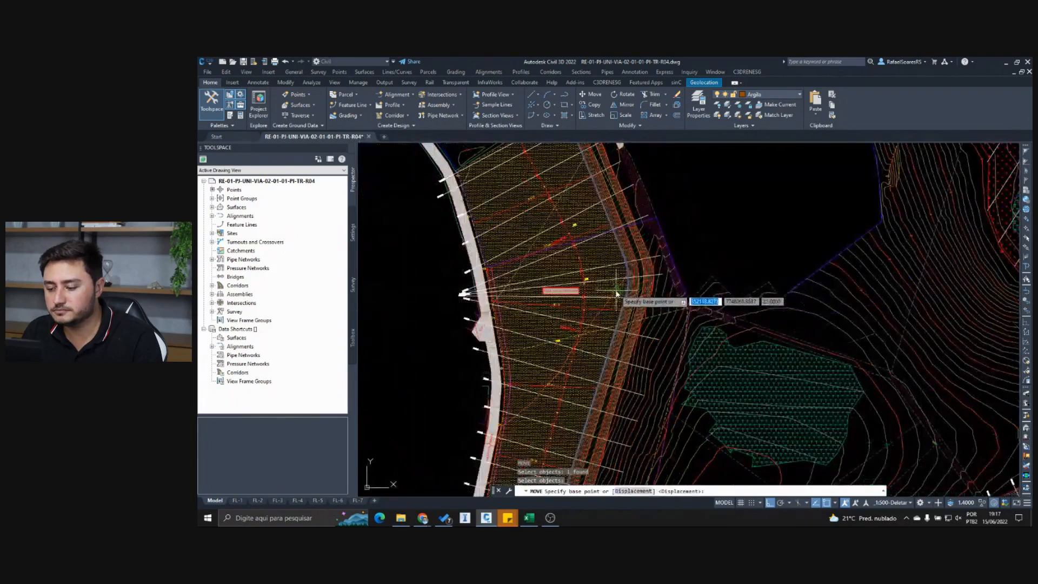
key("F3")
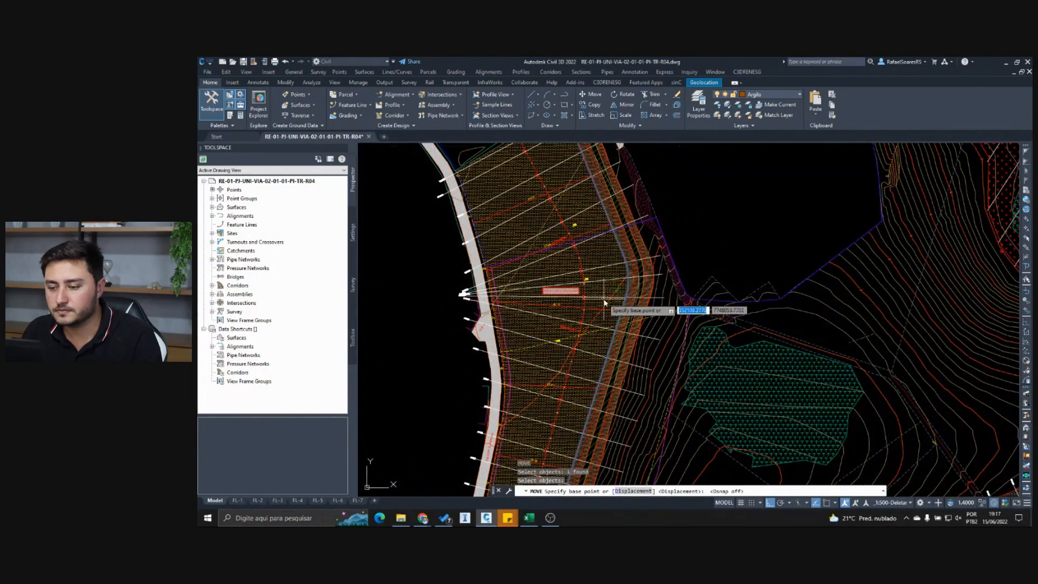
scroll(619, 306, "up", 1)
scroll(618, 307, "down", 2)
left_click(614, 306)
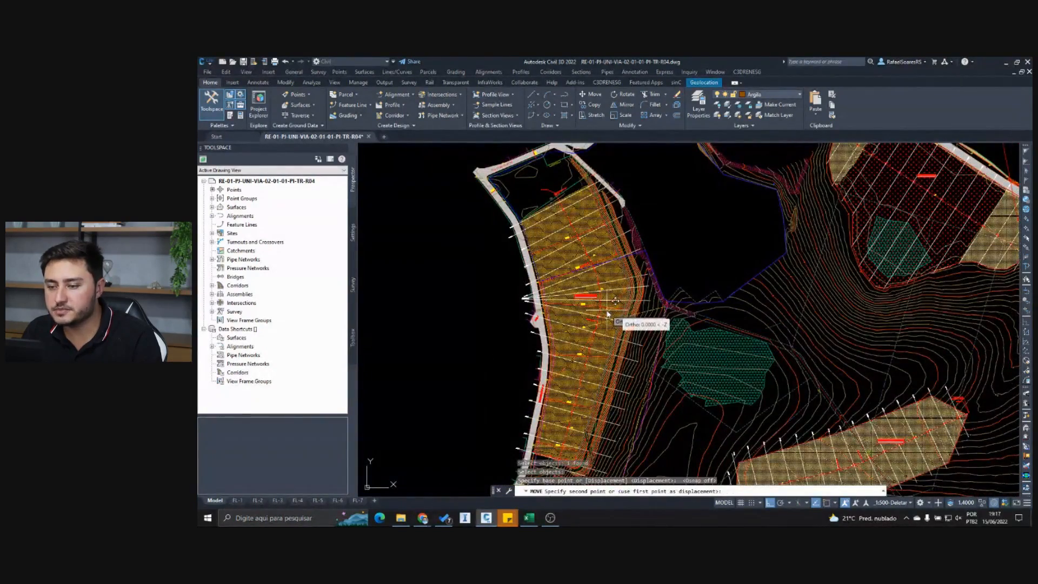
scroll(605, 319, "down", 3)
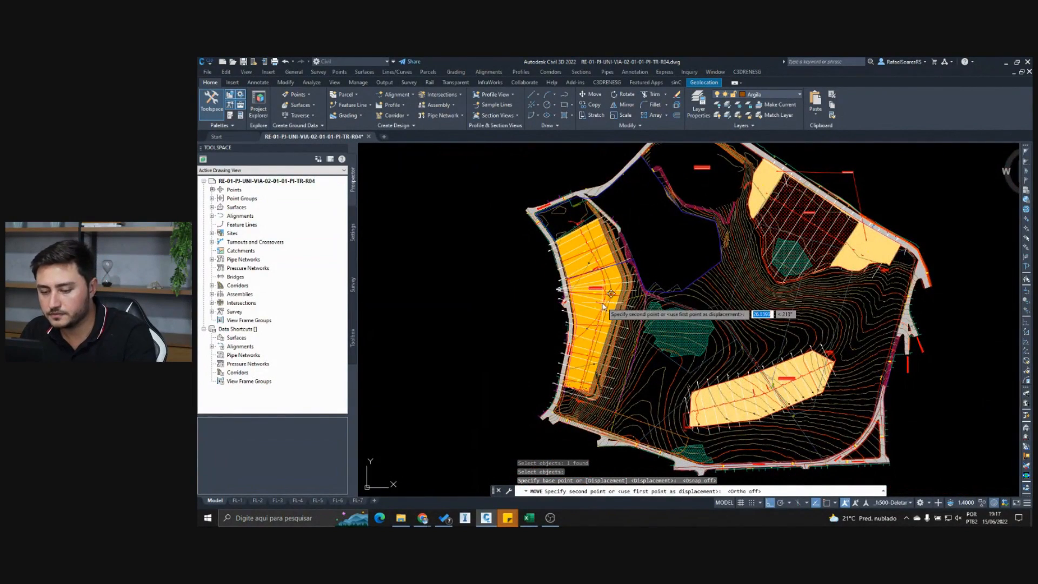
key("F8")
scroll(608, 305, "up", 3)
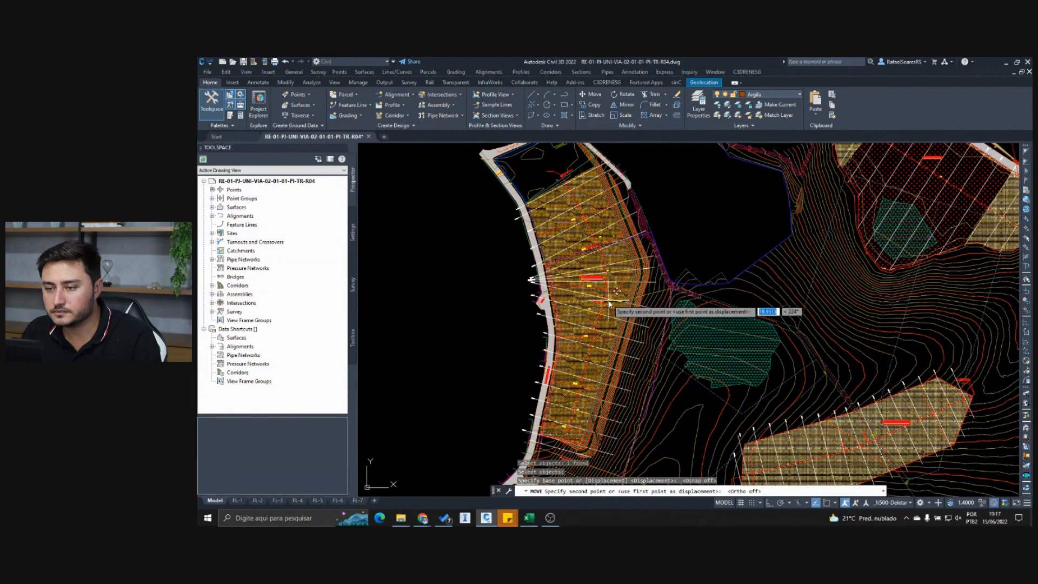
left_click(609, 302)
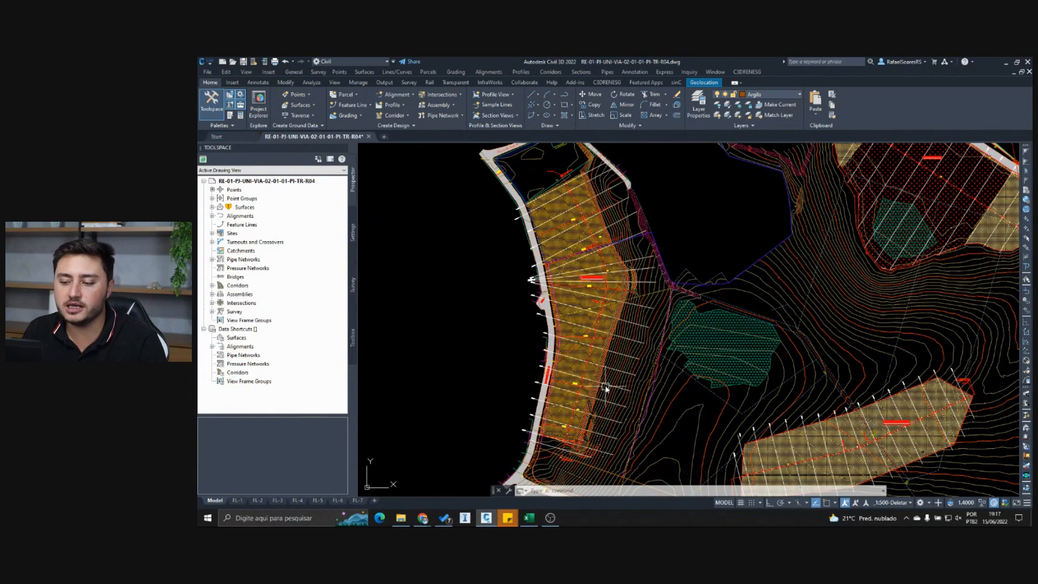
- Zoom to the section view of the station 5+0.00 sample line and check its cut area and the neighbouring sections
scroll(607, 386, "up", 5)
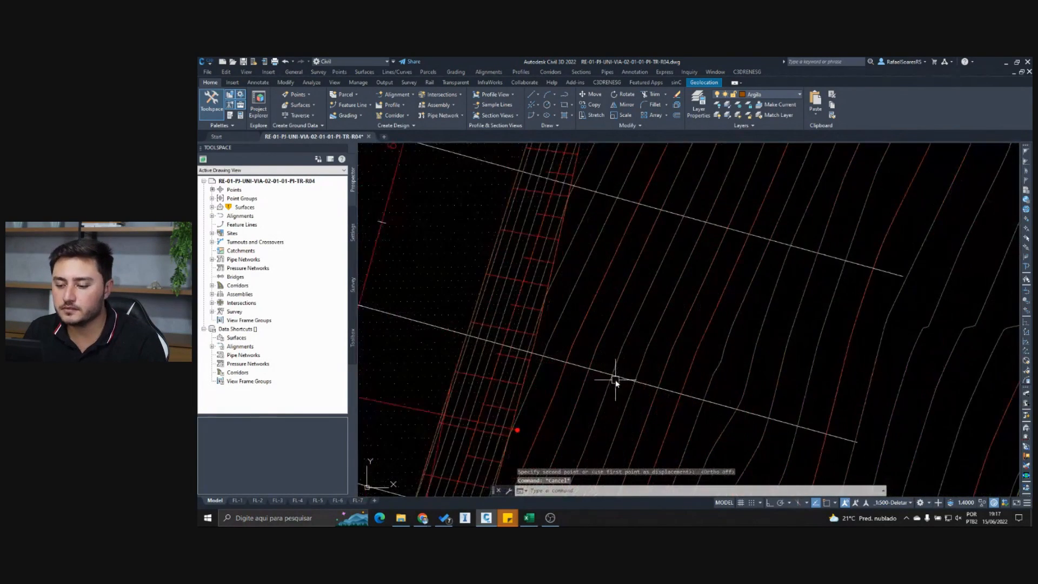
left_click(603, 372)
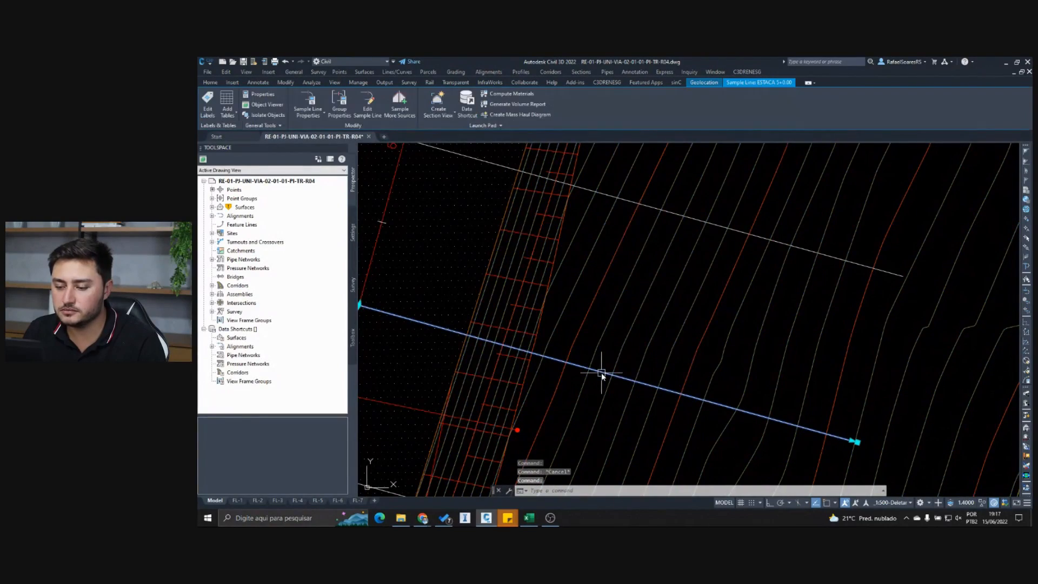
right_click(602, 371)
left_click(643, 326)
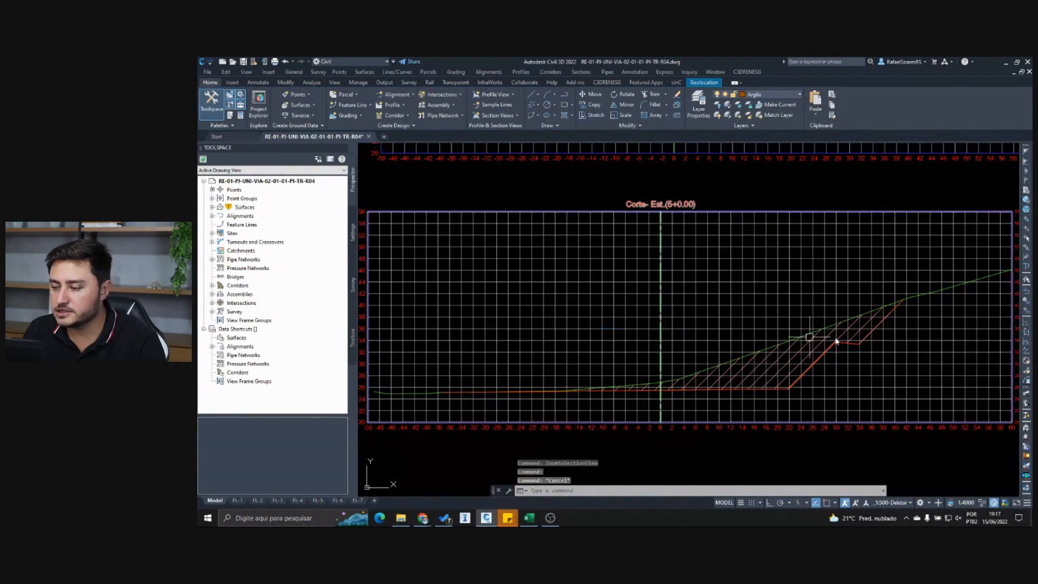
scroll(814, 336, "down", 2)
scroll(814, 337, "down", 4)
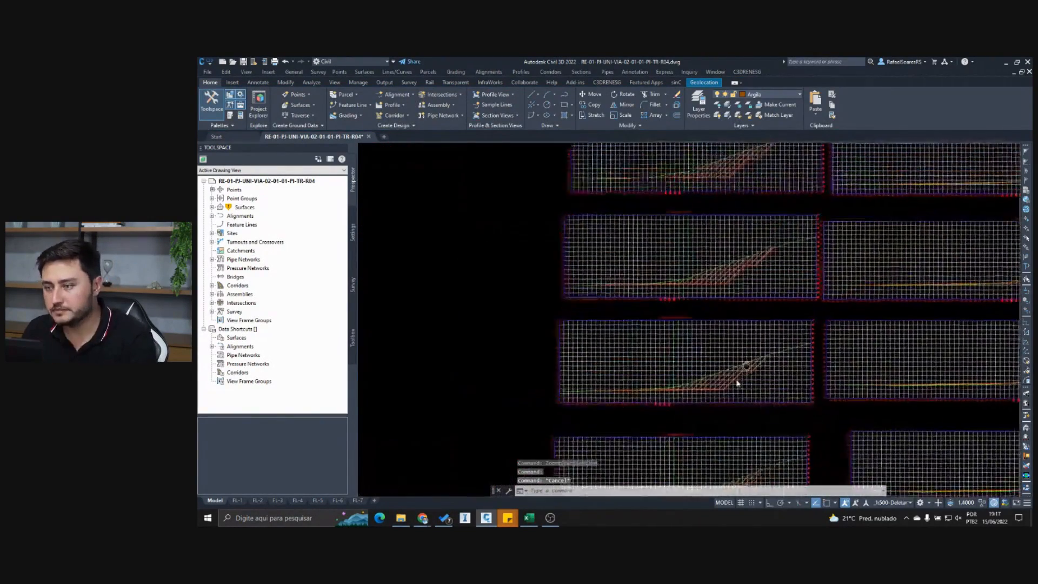
scroll(722, 199, "up", 3)
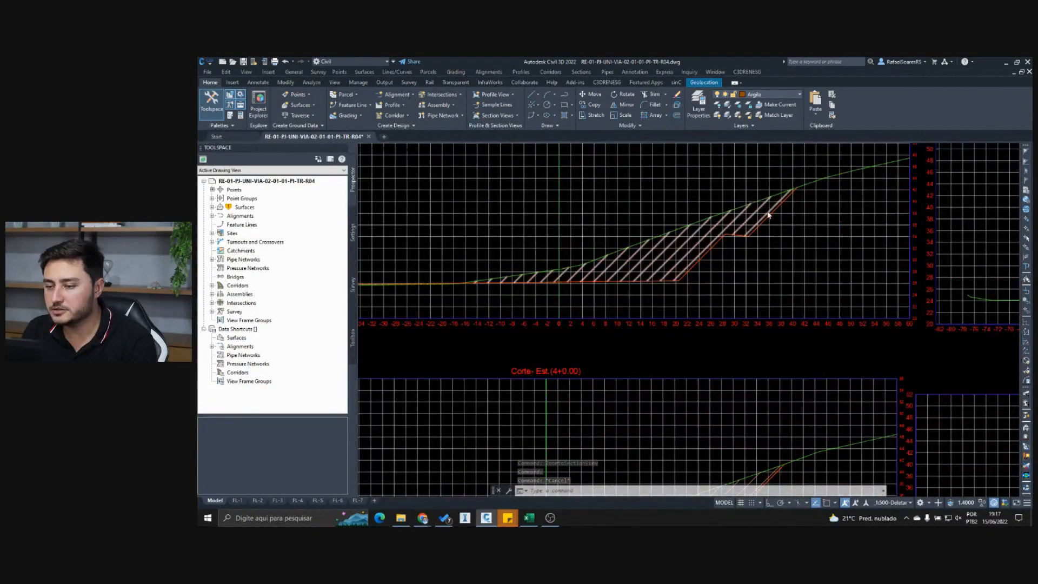
scroll(762, 205, "down", 6)
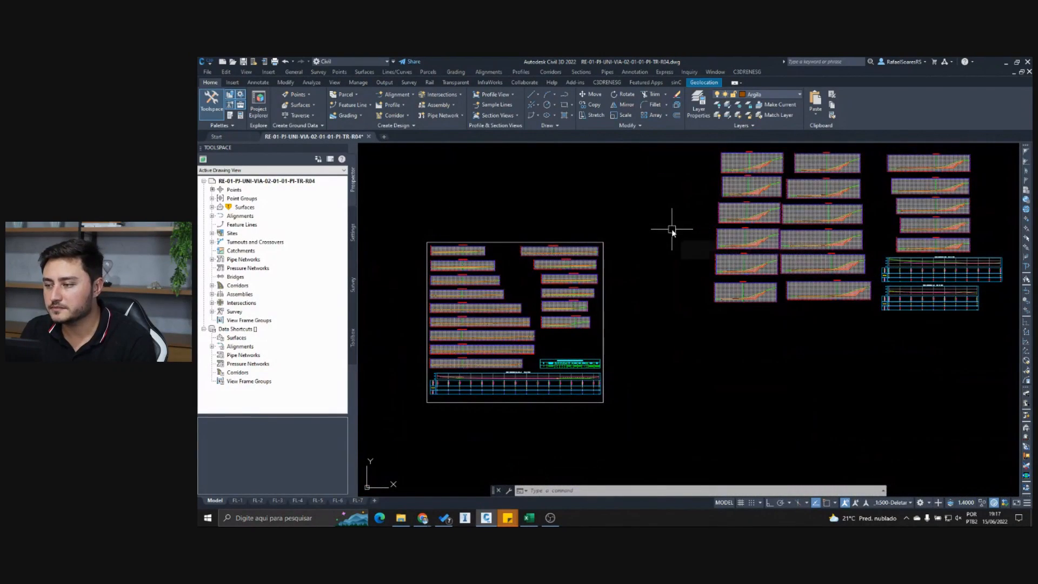
- Rebuild the PROJETO surface and the VOLUME-7 volume surface to account for the moved edge line
scroll(672, 230, "down", 2)
scroll(585, 264, "down", 2)
scroll(455, 297, "down", 2)
middle_click_drag(455, 297, 646, 298)
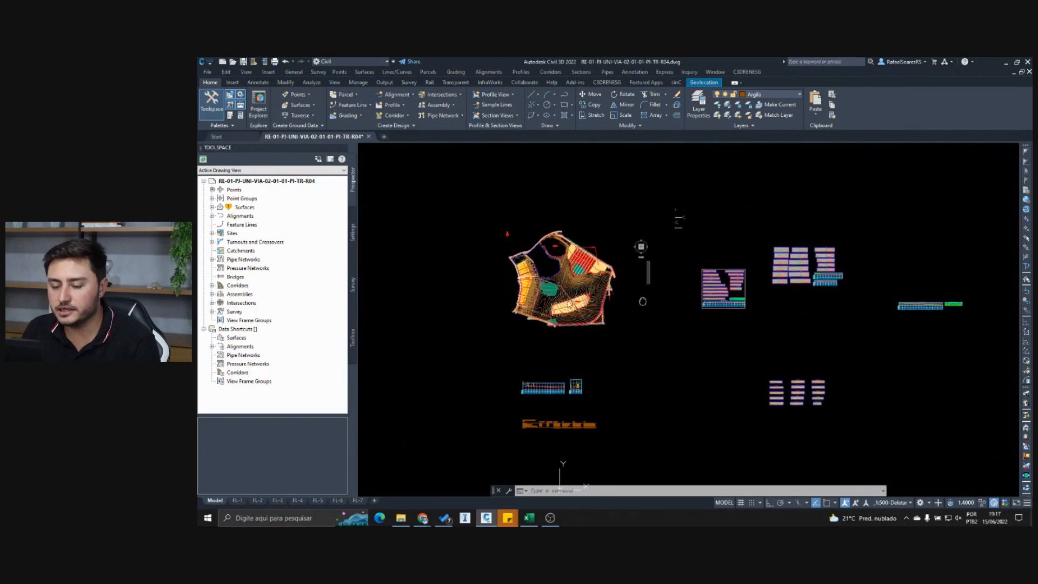
scroll(499, 284, "up", 2)
scroll(518, 283, "up", 6)
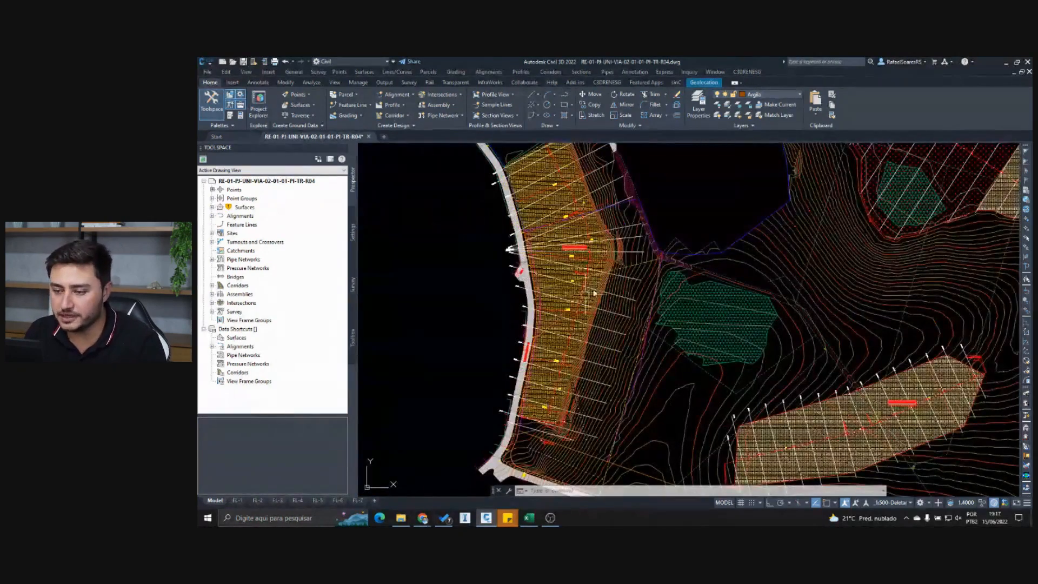
left_click(212, 207)
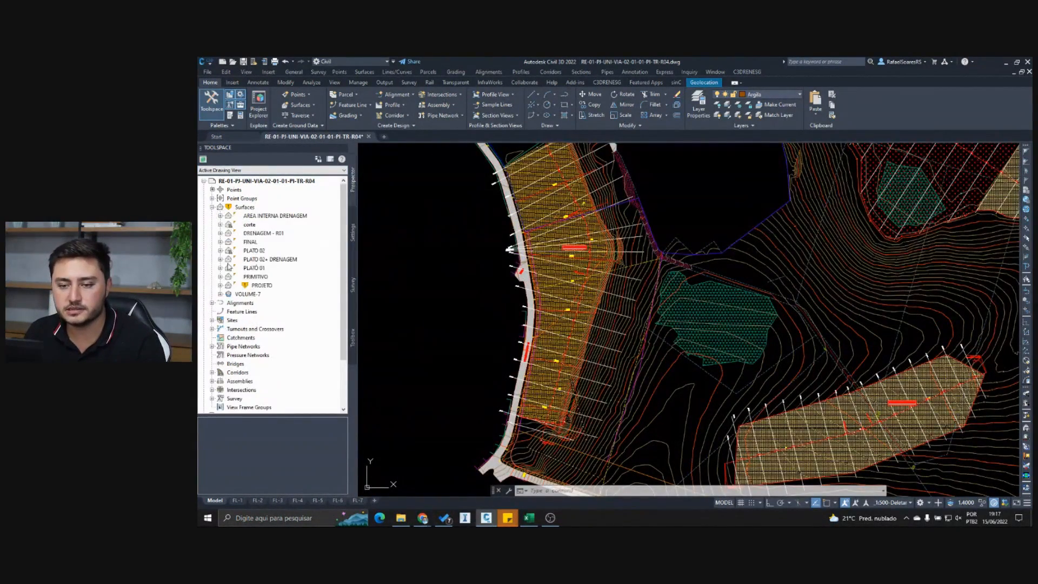
right_click(265, 285)
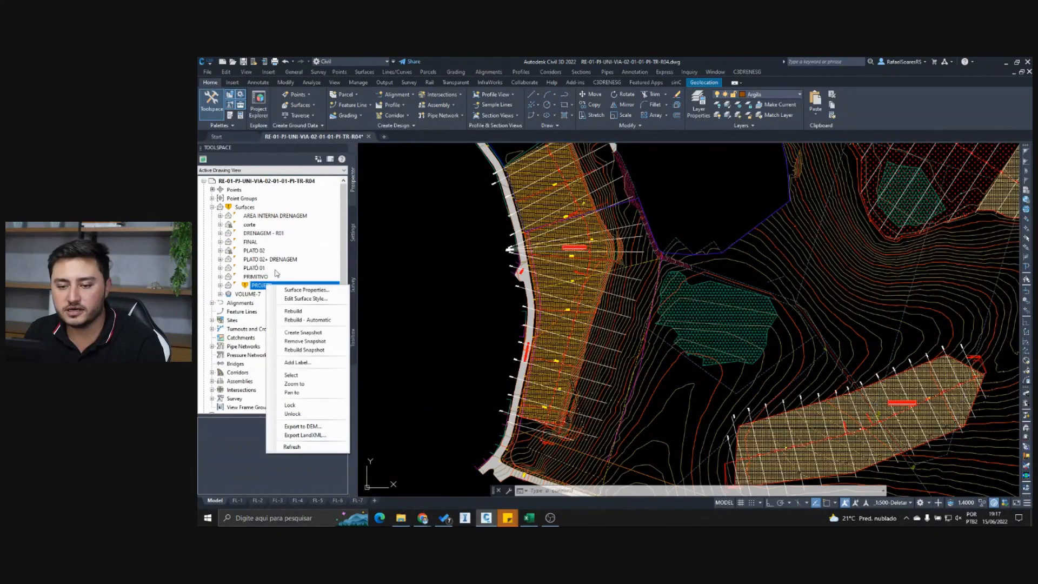
left_click(297, 312)
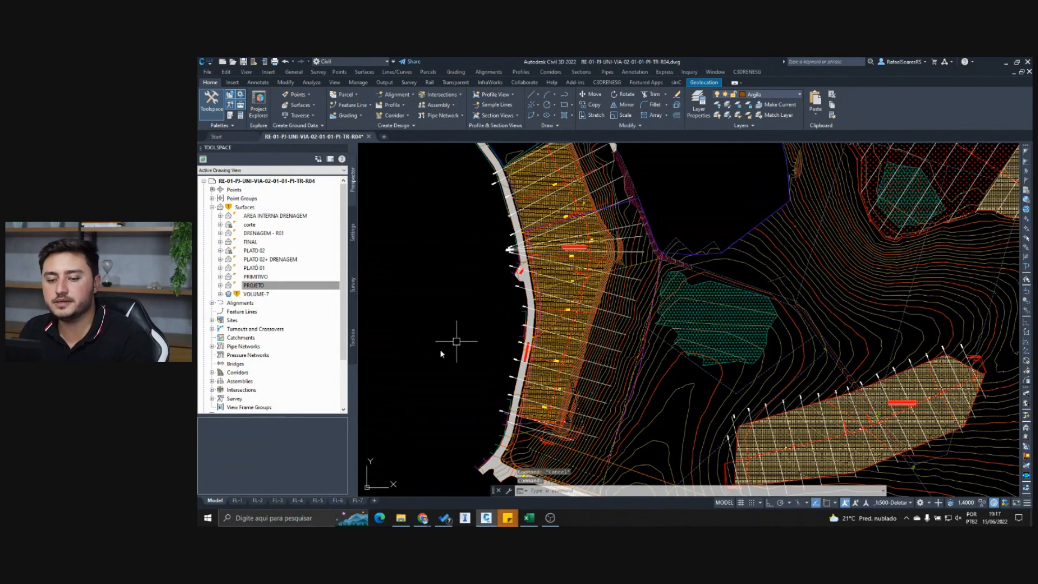
right_click(259, 295)
left_click(285, 324)
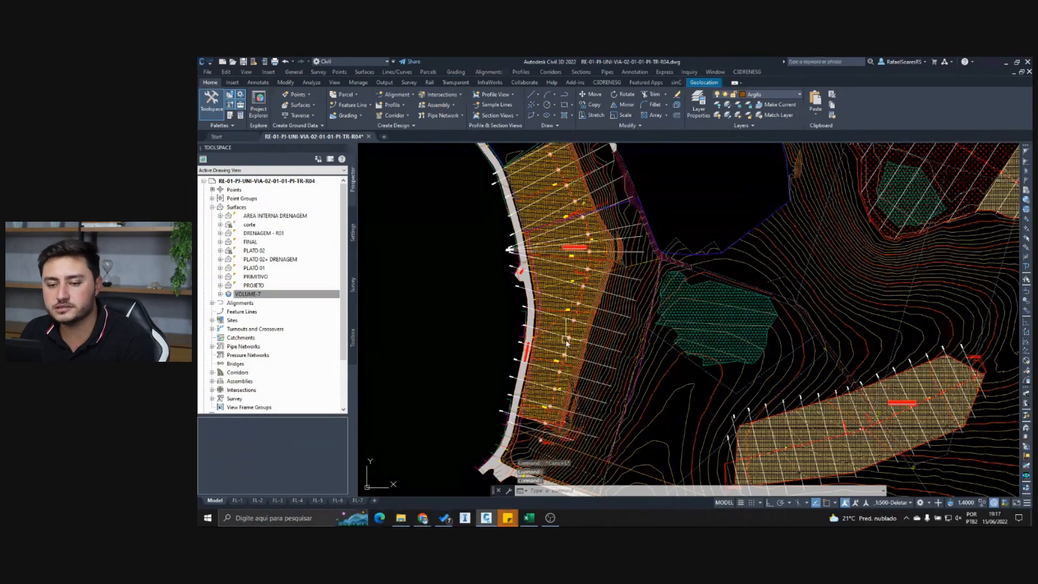
- Zoom to the section view of the station 8+0.00 sample line crossing the platform's eastern slope
scroll(604, 320, "up", 5)
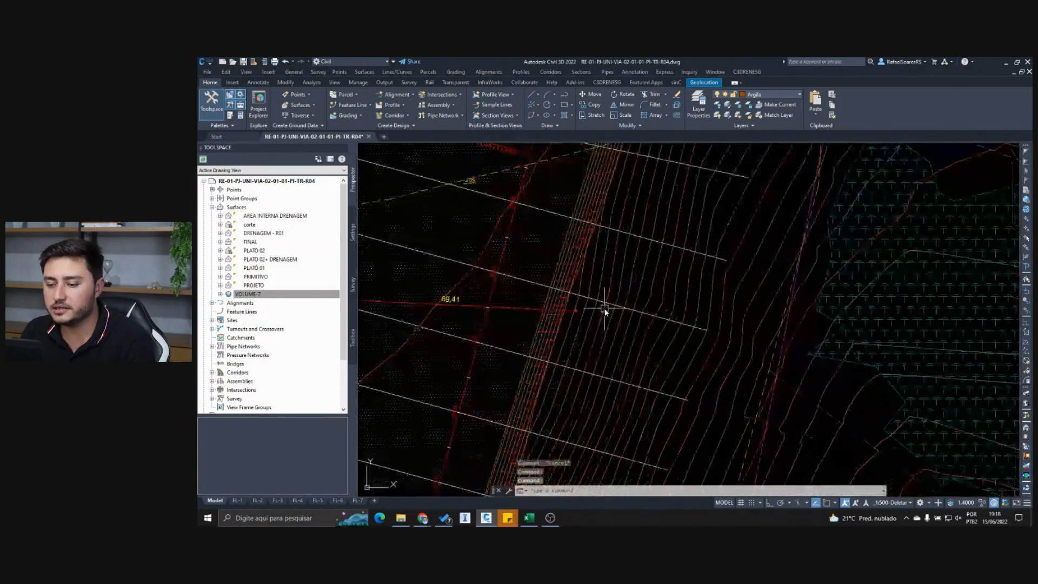
left_click(602, 301)
scroll(602, 300, "up", 2)
key("Escape")
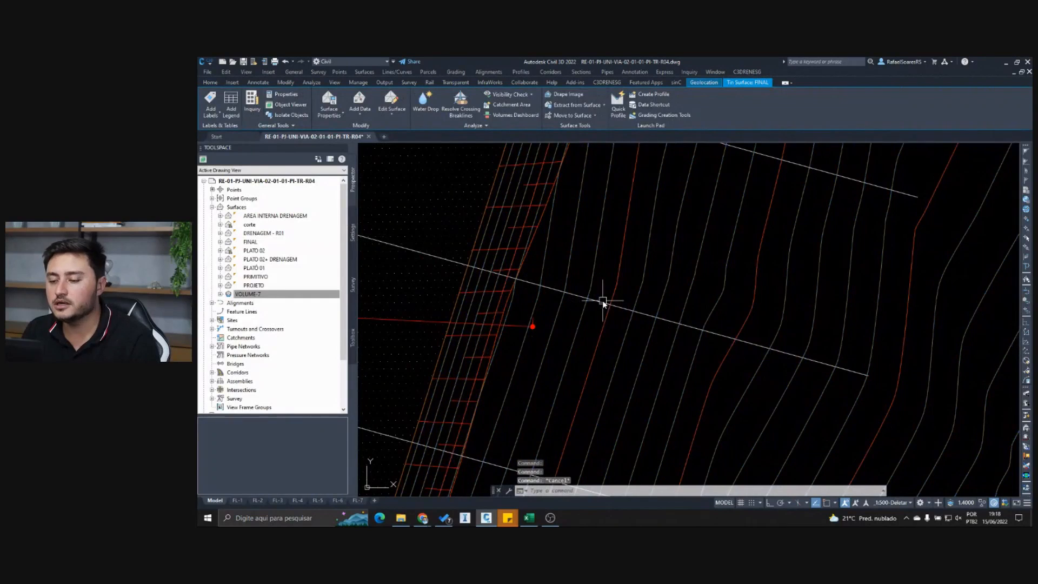
left_click(602, 301)
right_click(602, 300)
left_click(621, 424)
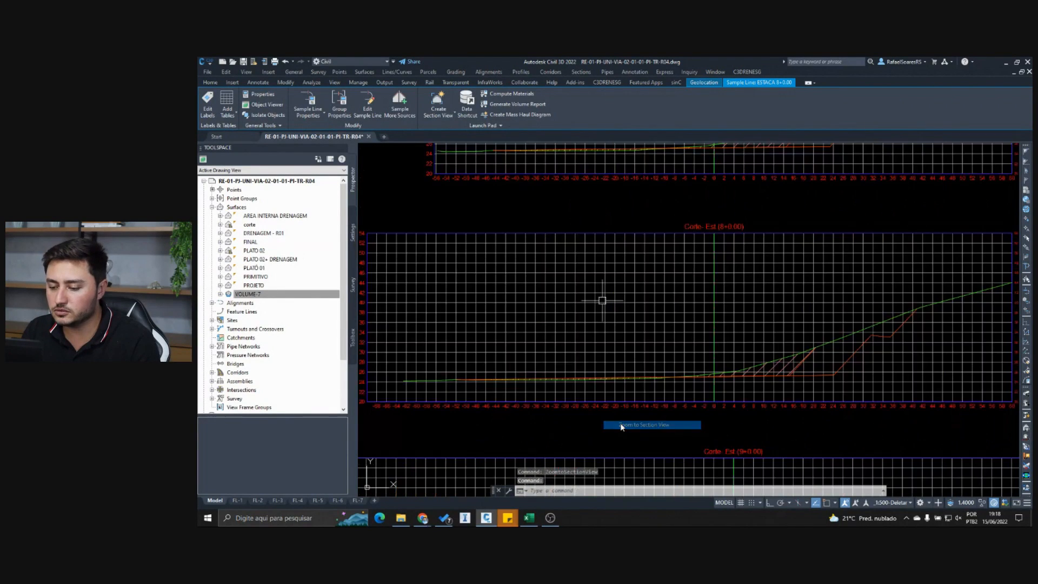
key("Escape")
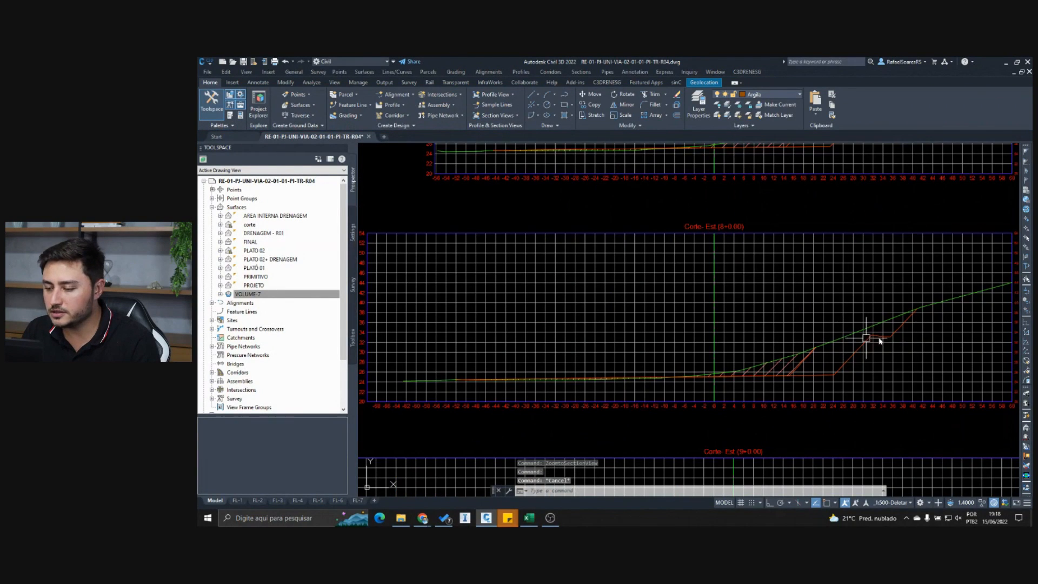
- Compare the PLATÔ CORTE corridor section line with the PROJETO section line and hatched cut area at station 8+0.00
scroll(843, 311, "up", 2)
scroll(764, 297, "up", 4)
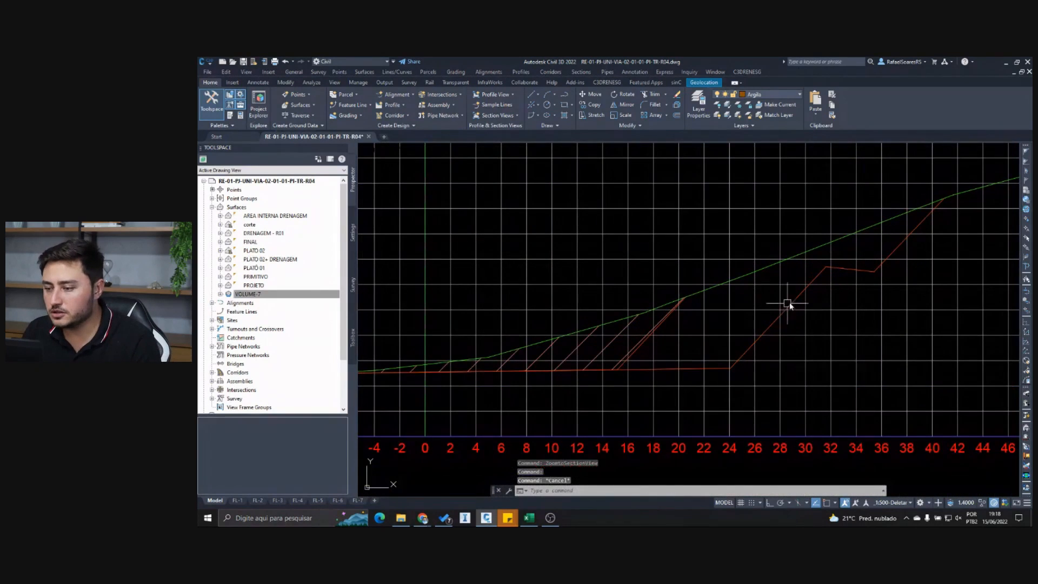
left_click(791, 304)
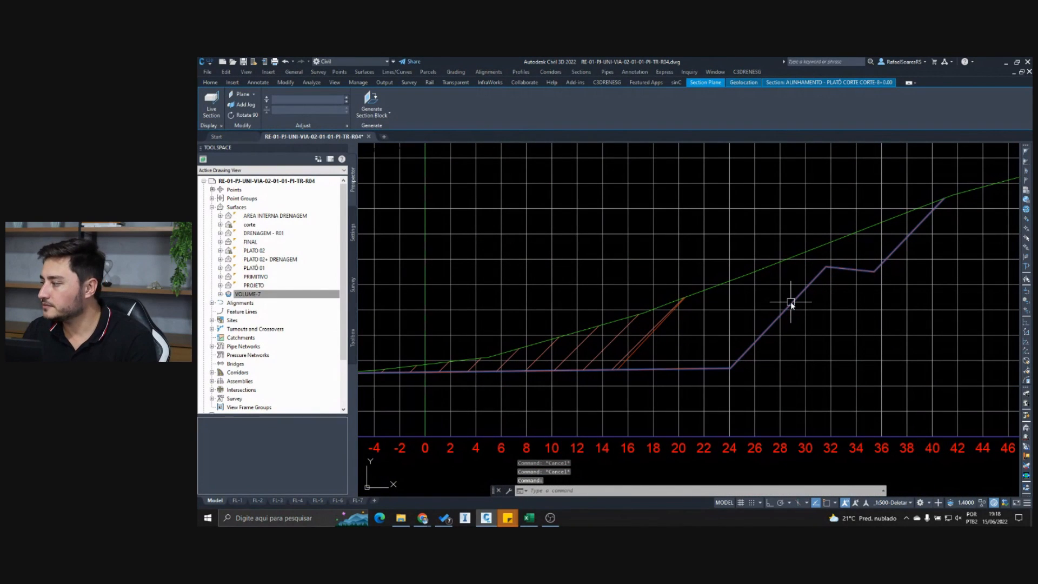
key("Escape")
scroll(664, 327, "up", 4)
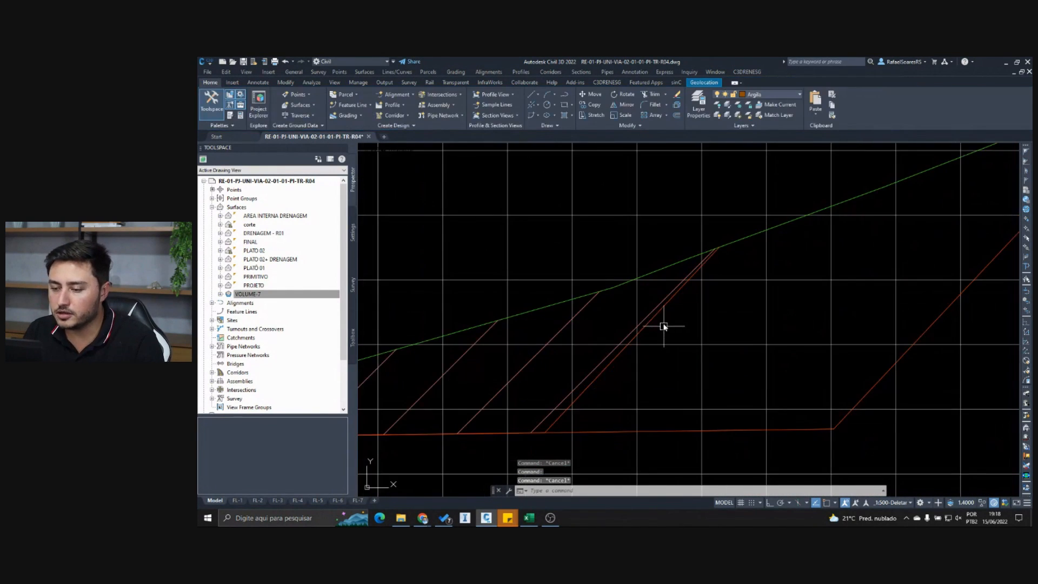
left_click(660, 320)
scroll(659, 318, "down", 4)
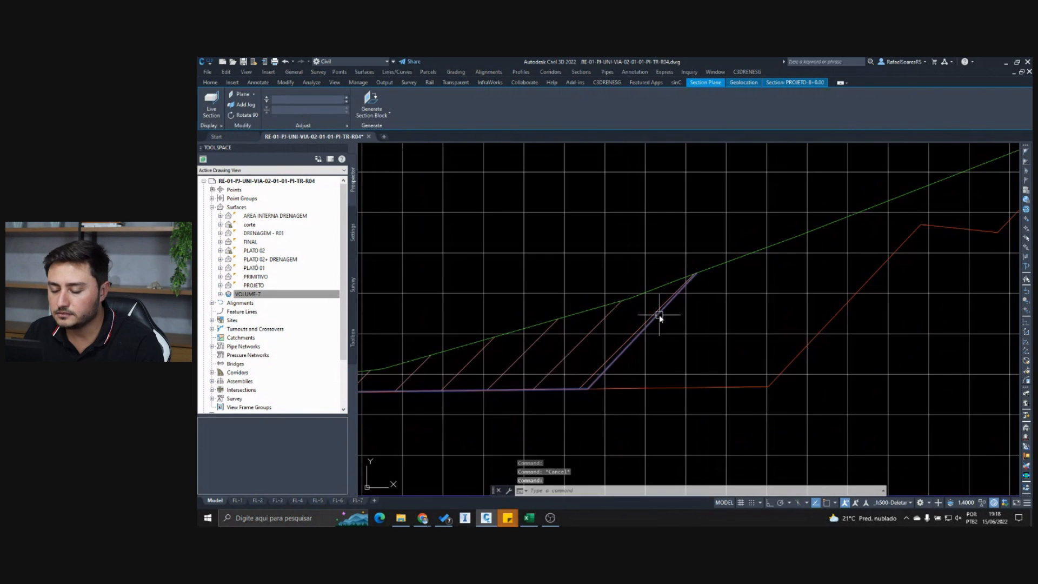
scroll(659, 317, "down", 3)
key("Escape")
scroll(659, 318, "down", 3)
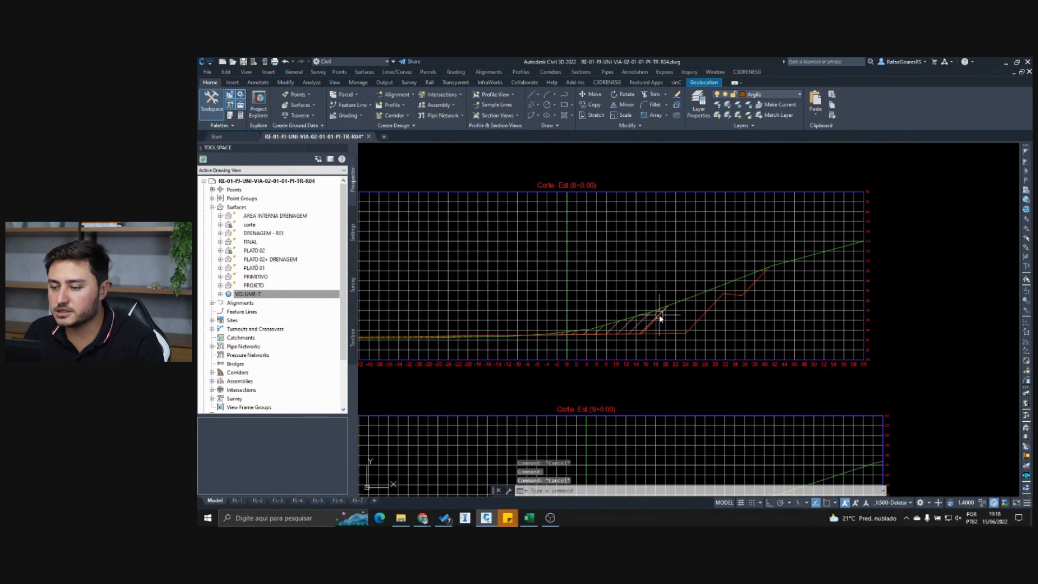
scroll(660, 318, "down", 3)
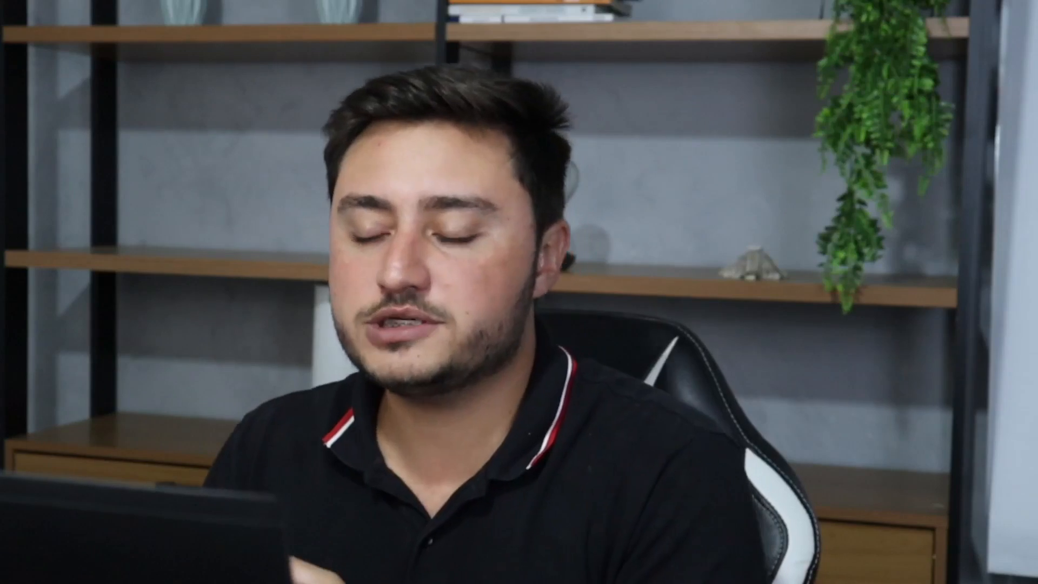